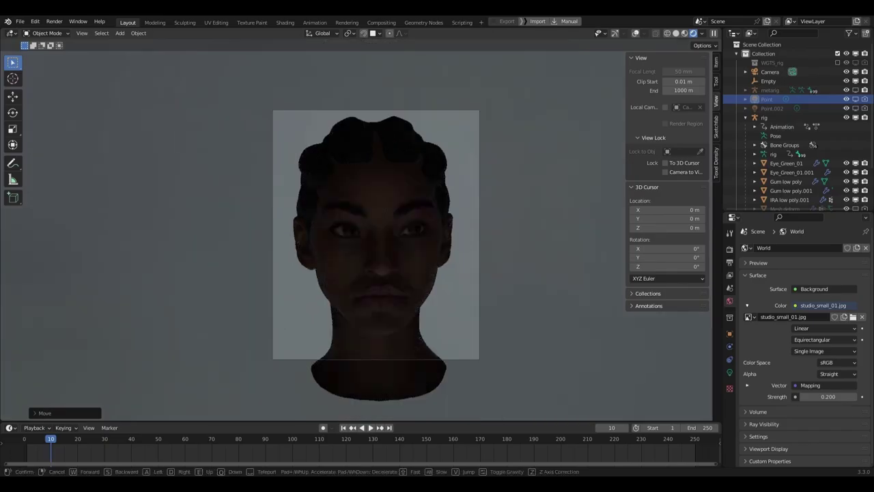
Move the area light, scale it vertically, and change the transform pivot point.
scroll(424, 211, "down", 5)
scroll(395, 269, "up", 9)
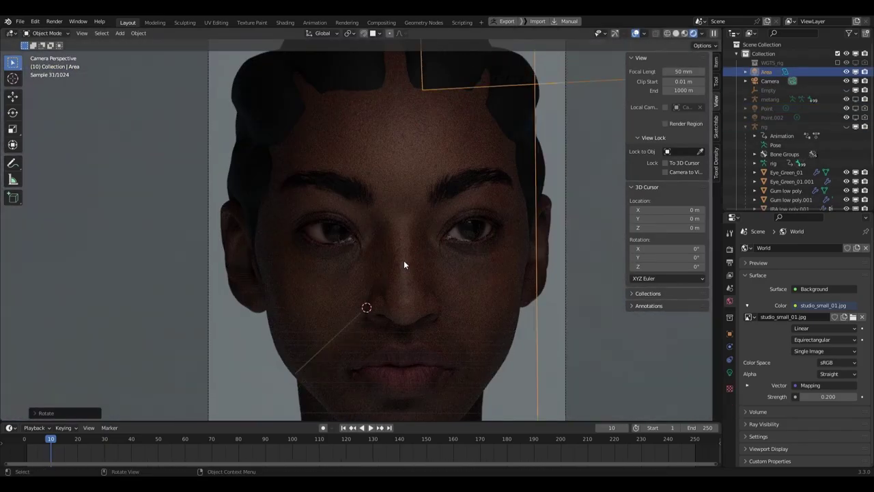
scroll(404, 260, "down", 4)
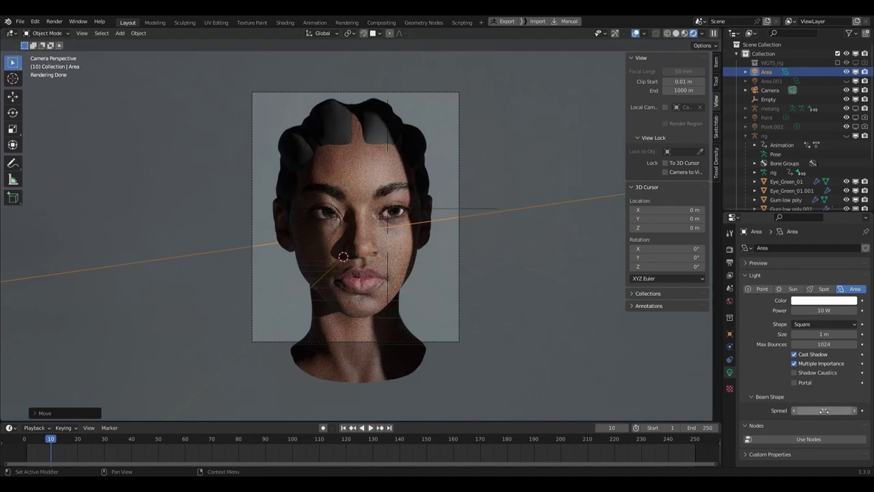
key("g")
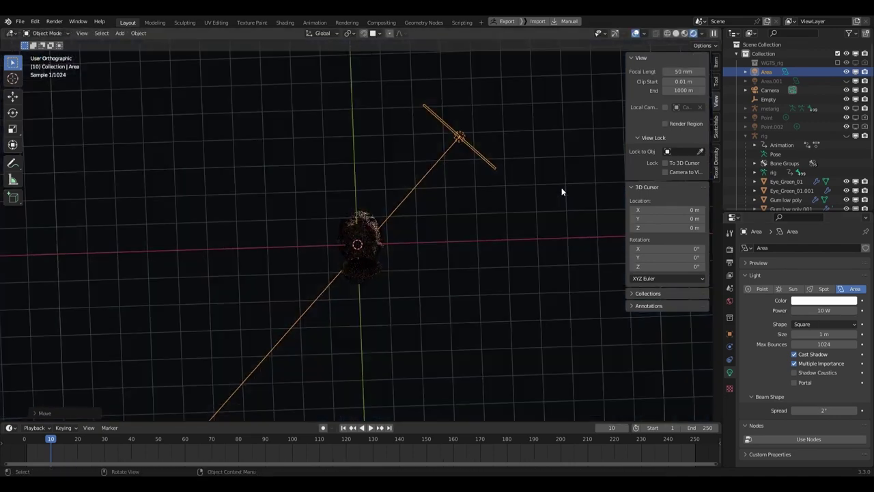
key("s")
key("z")
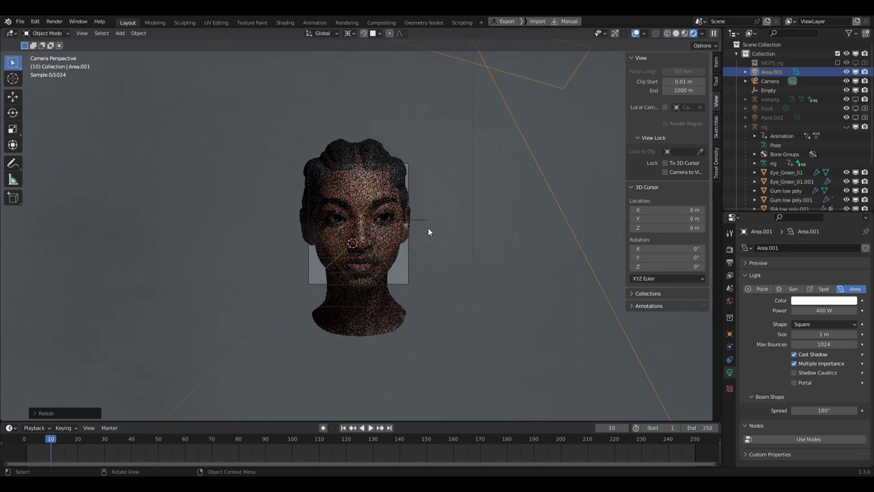
left_click(348, 33)
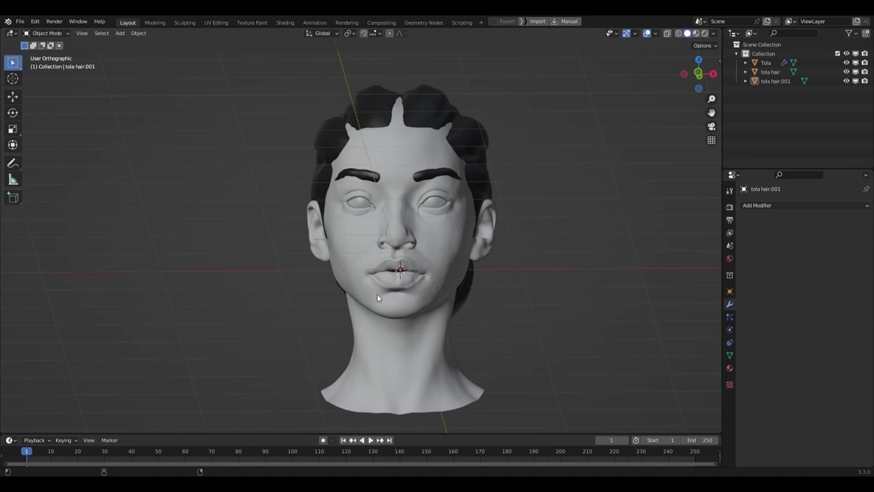
Save the Tola head scene as Tola.blend, then reselect the head mesh.
left_click(381, 148)
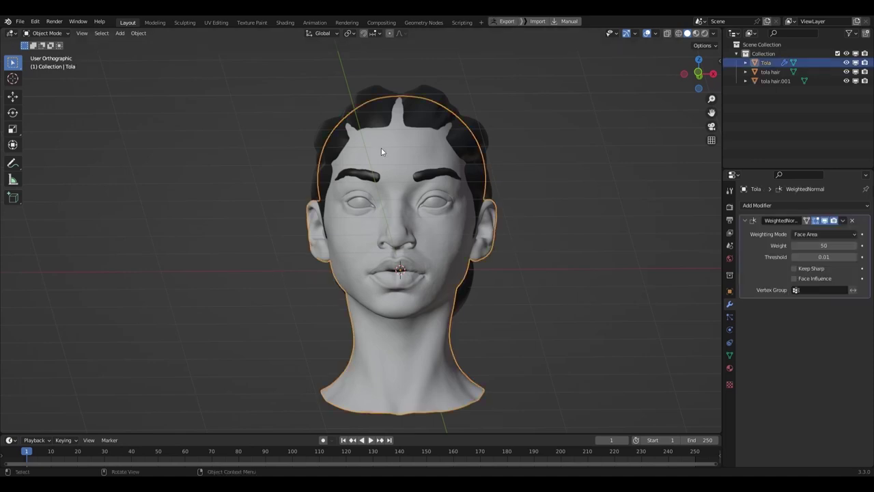
middle_click_drag(381, 147, 435, 274)
key("alt+a")
key("ctrl+s")
scroll(565, 216, "up", 5)
scroll(462, 256, "down", 4)
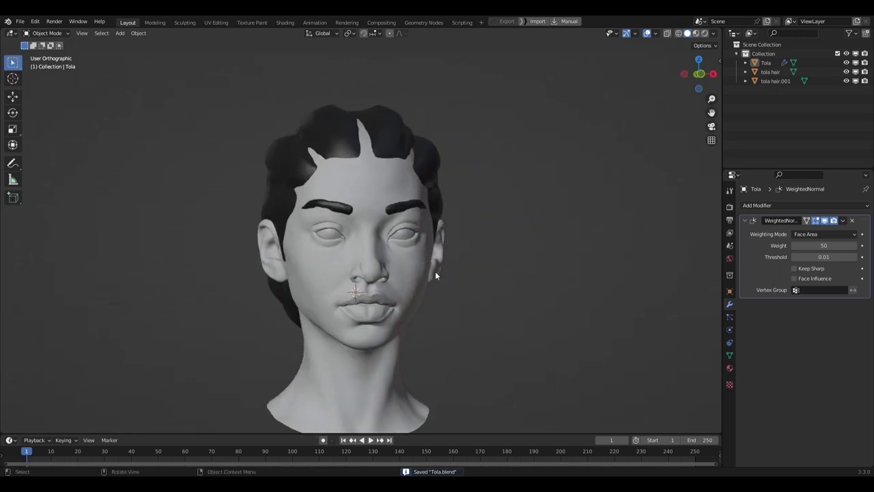
left_click(416, 272)
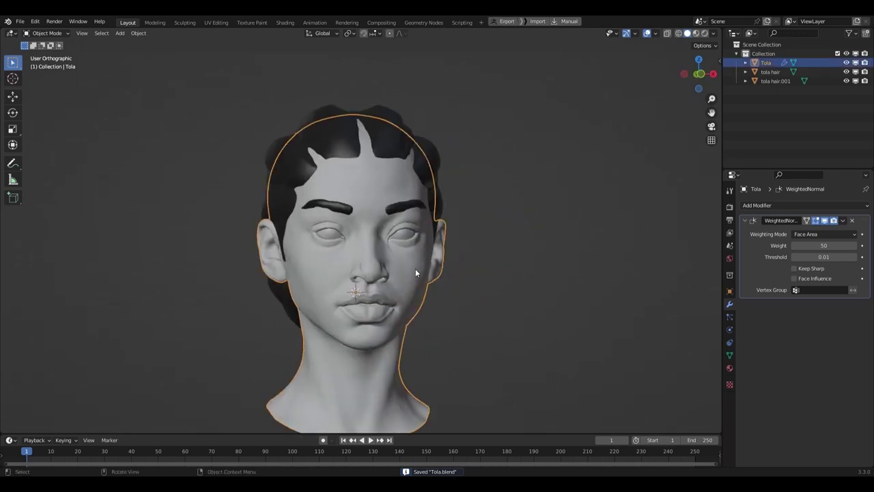
In the Shading workspace, remove the head's defaultMat material.
left_click(288, 25)
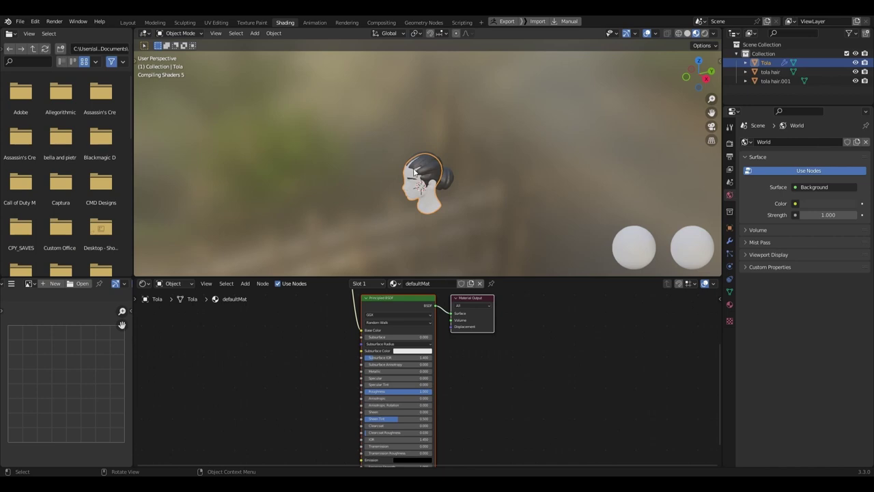
scroll(414, 173, "up", 3)
middle_click_drag(414, 173, 499, 165)
scroll(489, 201, "down", 2)
left_click(729, 304)
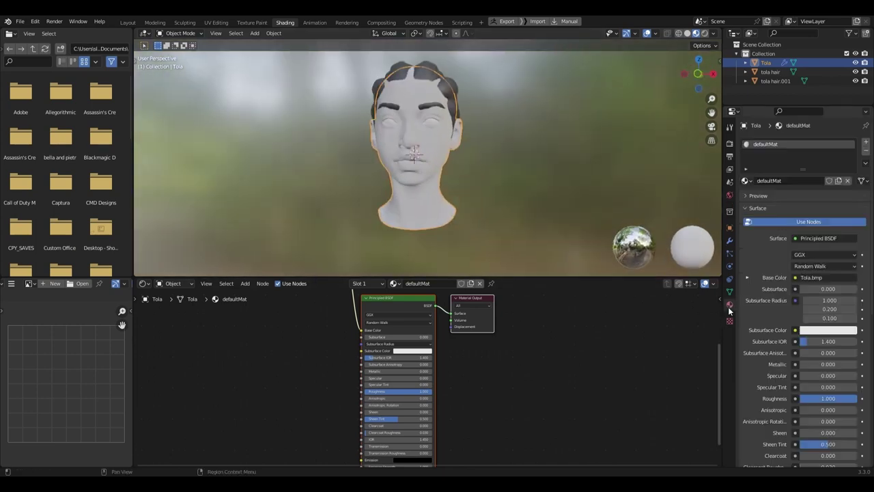
left_click(866, 151)
Save the file, switch to orthographic view, and enlarge the node editor.
key("z")
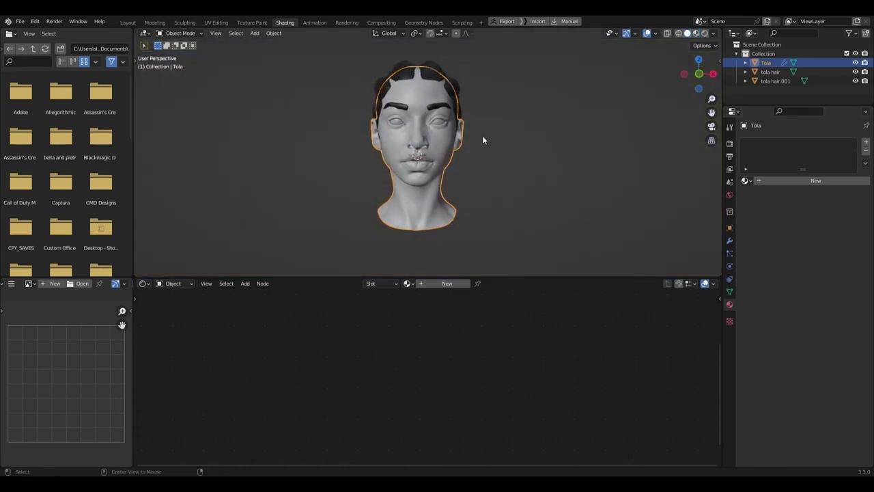
scroll(482, 135, "up", 4)
key("ctrl+s")
left_click(448, 147)
key("KP_5")
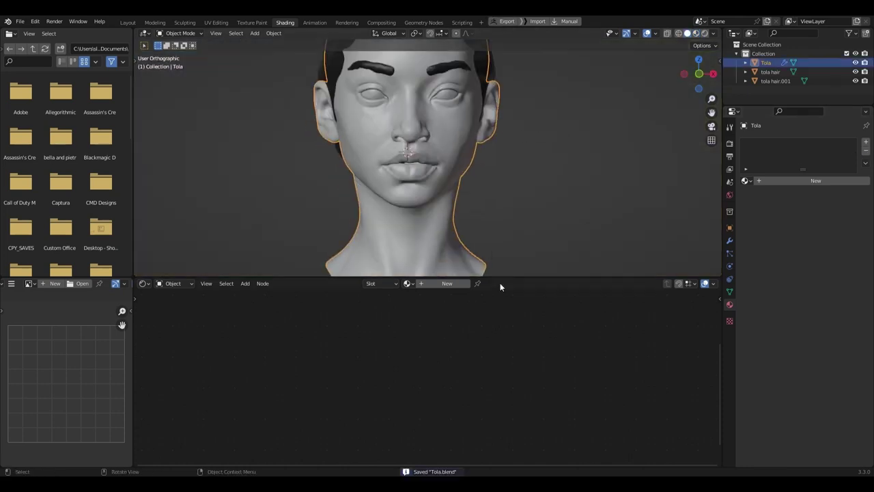
left_click_drag(504, 282, 511, 66)
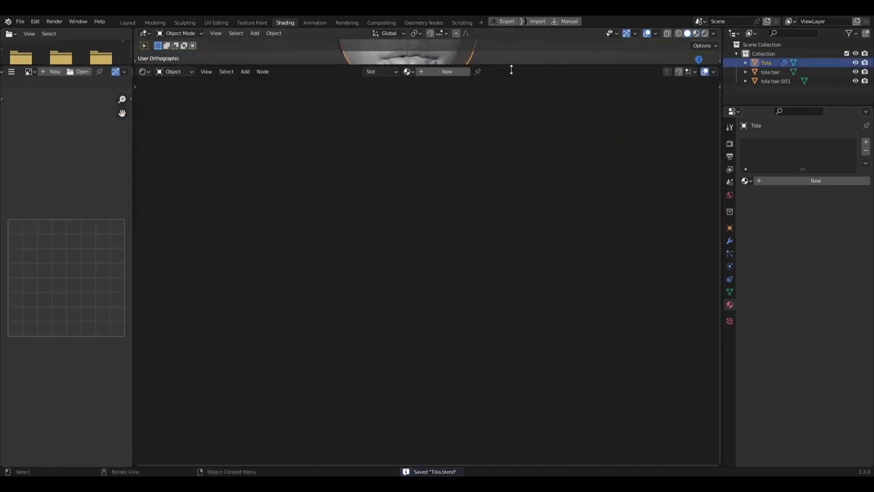
Create a new material with Random Walk (Fixed Radius) subsurface method.
left_click(447, 71)
scroll(547, 200, "up", 4)
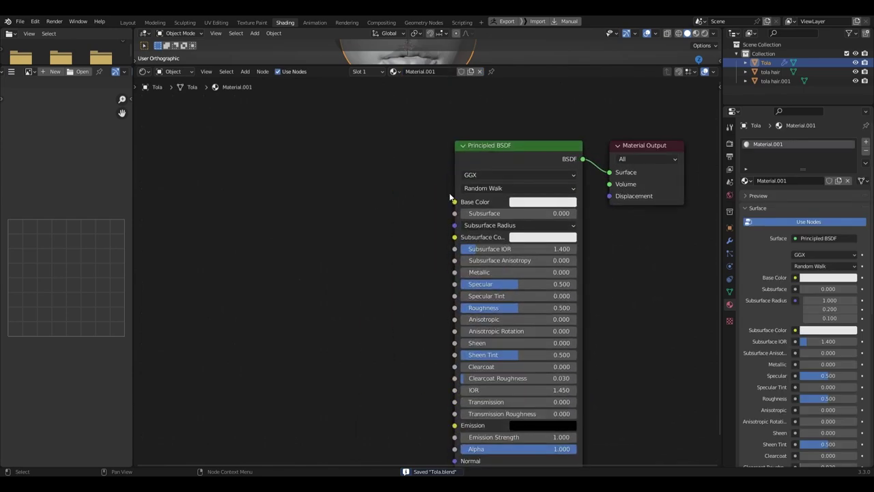
left_click(503, 188)
left_click(509, 212)
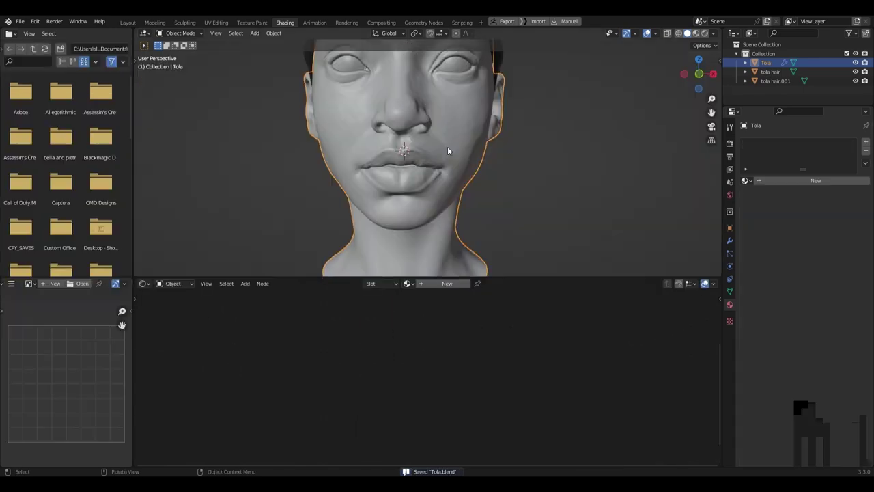
Re-create Material.001 in an enlarged node editor, again using Random Walk (Fixed Radius) subsurface.
key("KP_5")
left_click_drag(503, 283, 510, 70)
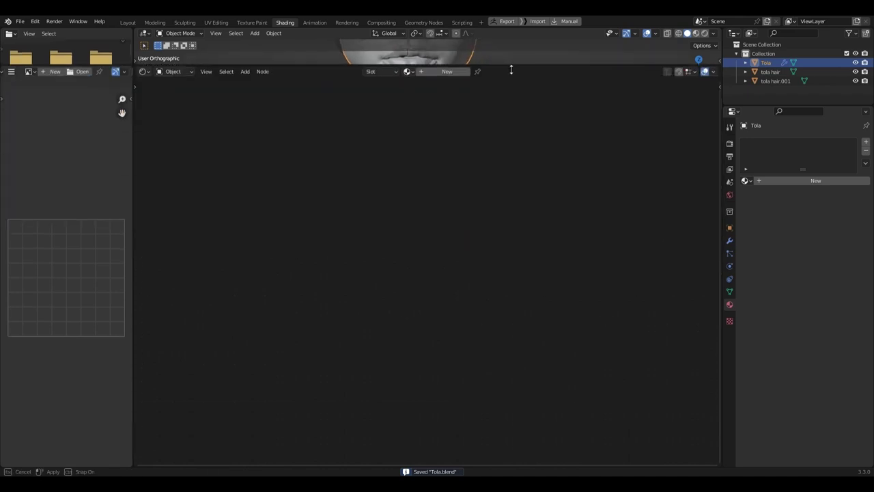
left_click(447, 72)
scroll(412, 181, "up", 3, "ctrl")
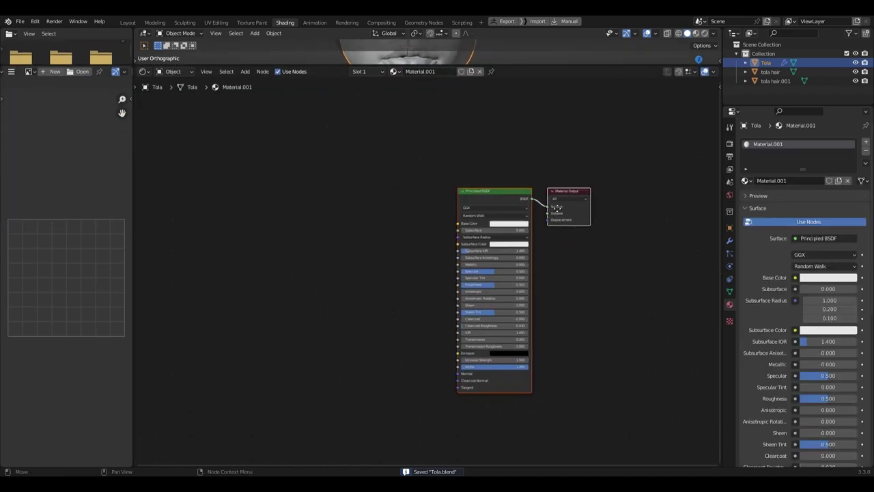
scroll(413, 181, "up", 3)
left_click(518, 187)
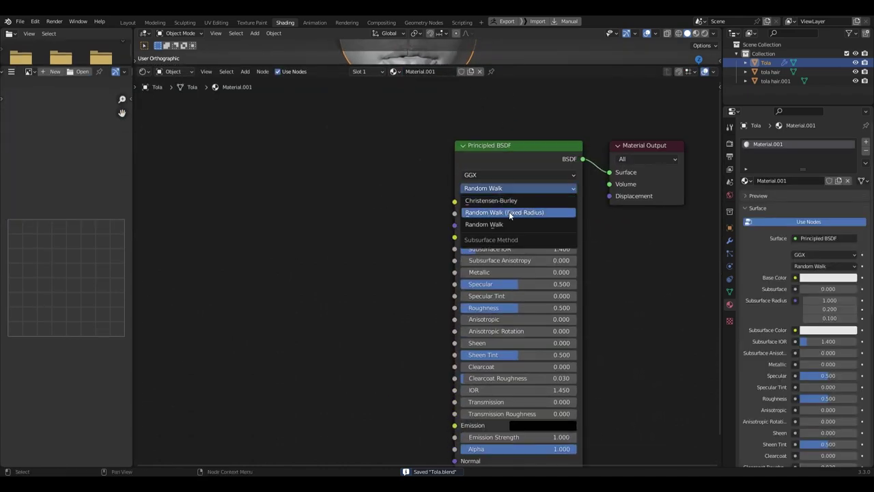
left_click(509, 211)
scroll(382, 188, "down", 1)
scroll(396, 211, "left", 2, "ctrl")
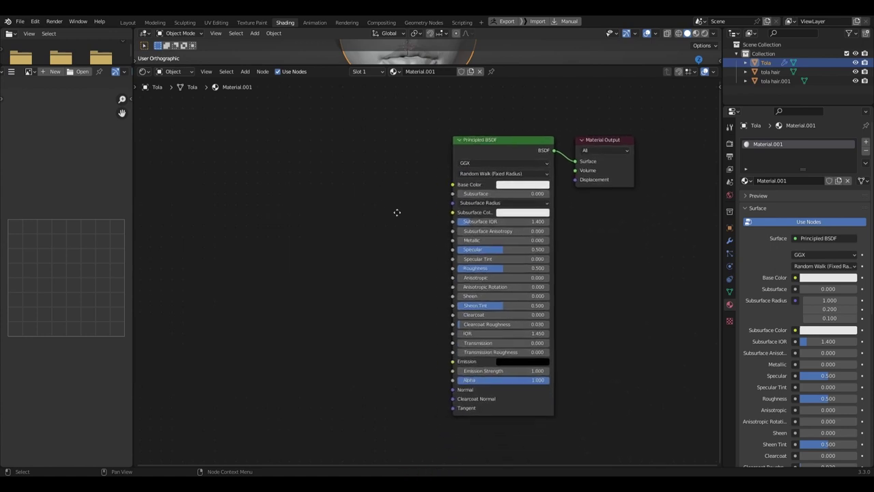
Add a Normal Map node below the Principled BSDF using node search.
key("shift+a")
left_click(399, 209)
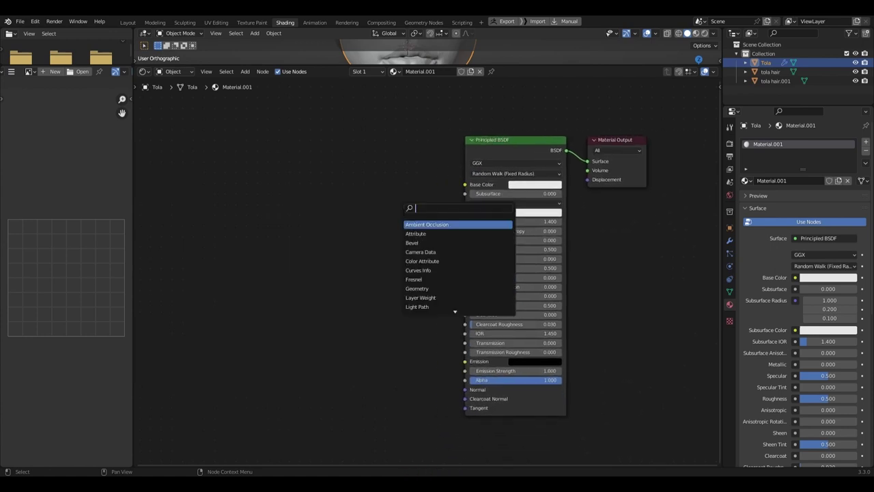
type("no")
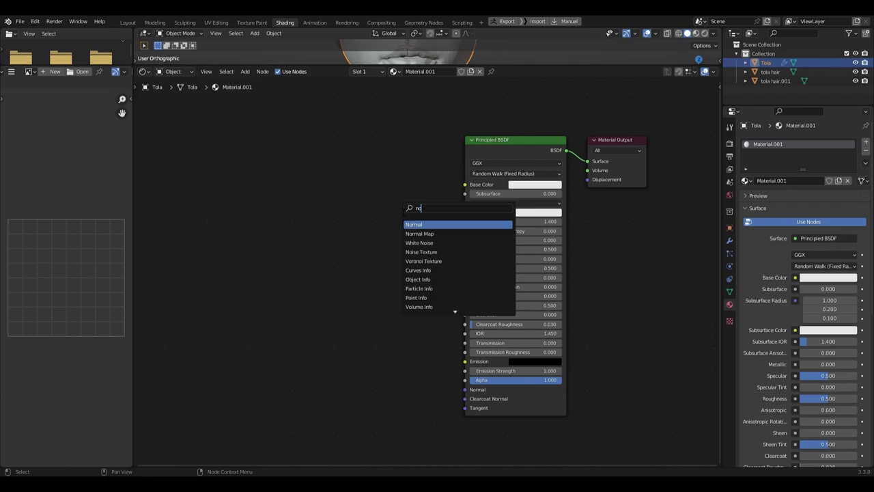
type("rm")
key("Down")
key("Return")
left_click(357, 383)
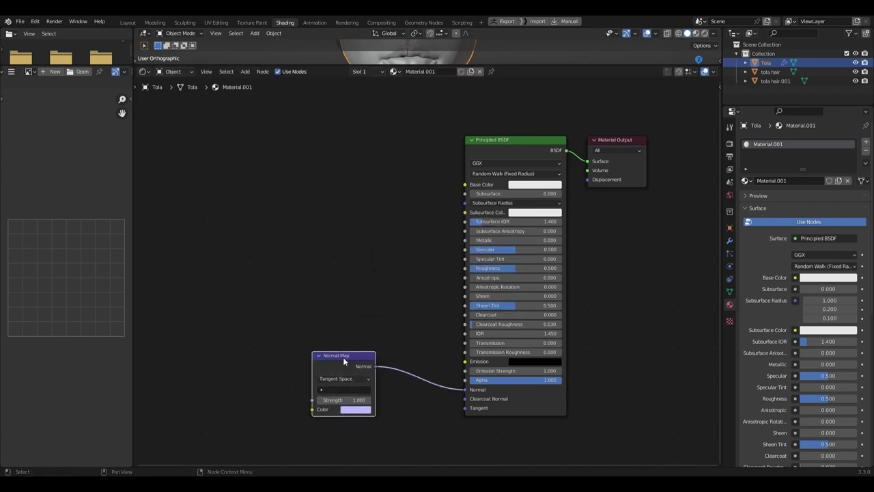
left_click_drag(272, 133, 305, 131)
Wire Scattering to Subsurface, Roughness to Roughness, and the normal texture into the Normal Map.
middle_click_drag(337, 134, 338, 182)
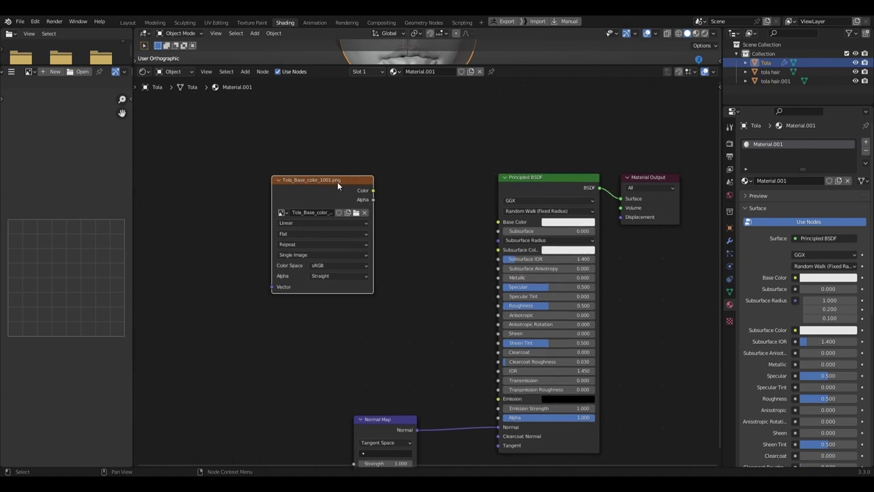
left_click_drag(337, 181, 347, 88)
scroll(350, 181, "down", 2)
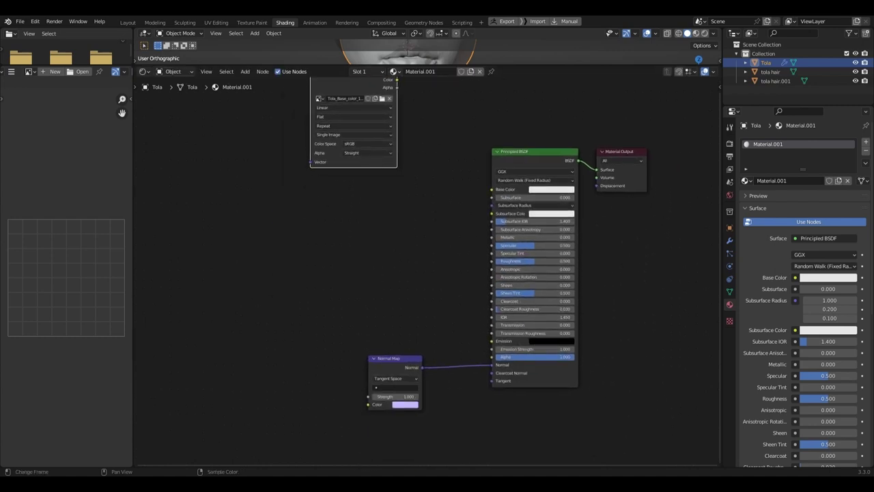
scroll(363, 198, "up", 2)
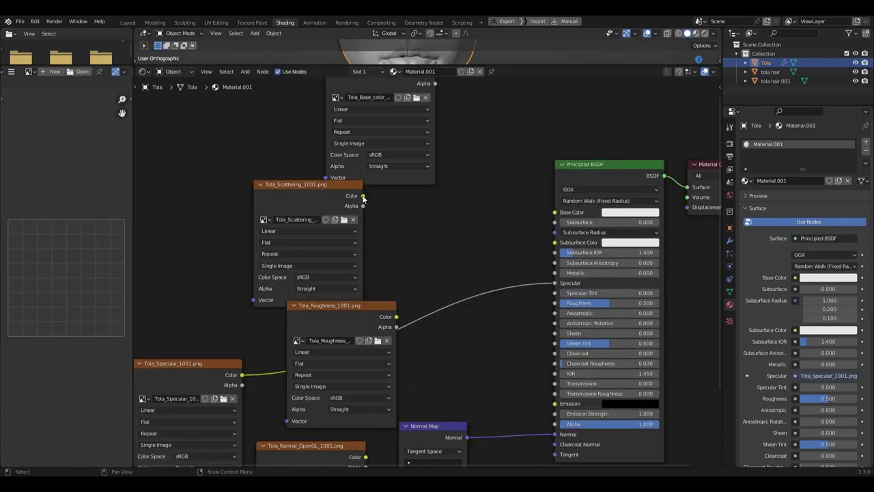
left_click_drag(362, 196, 555, 222)
left_click_drag(396, 316, 555, 302)
middle_click_drag(360, 467, 380, 367)
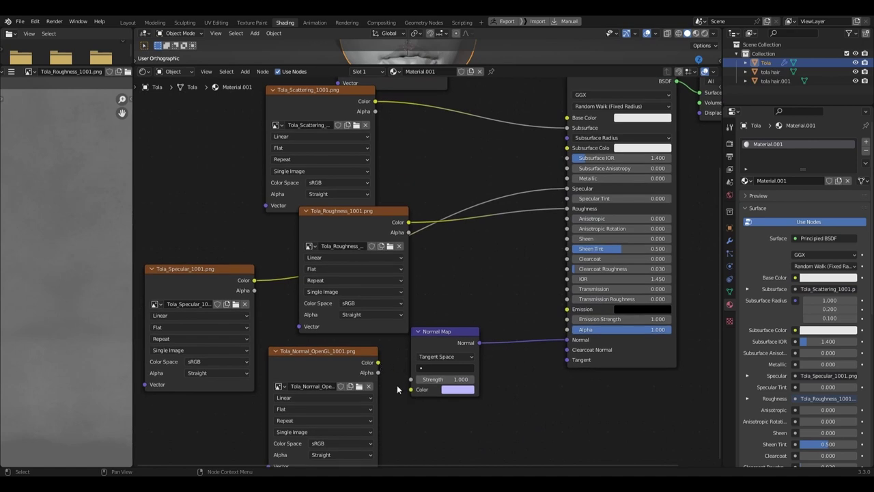
scroll(456, 287, "down", 2)
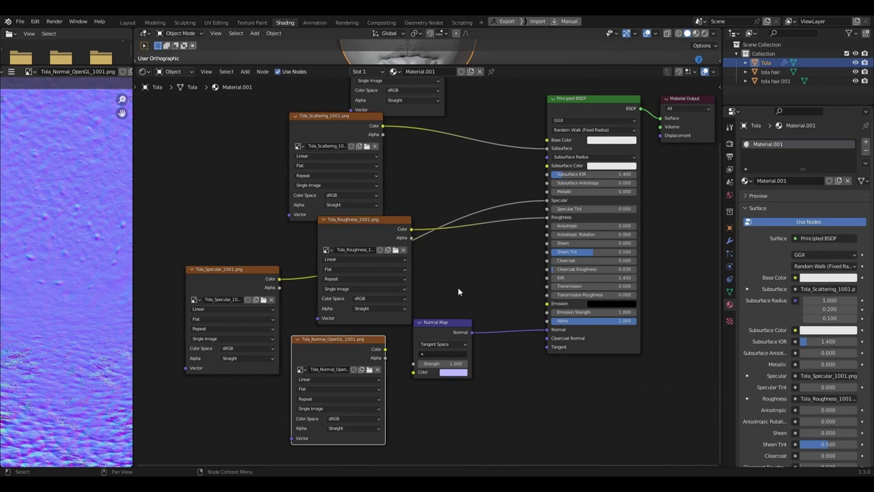
left_click_drag(385, 349, 413, 372)
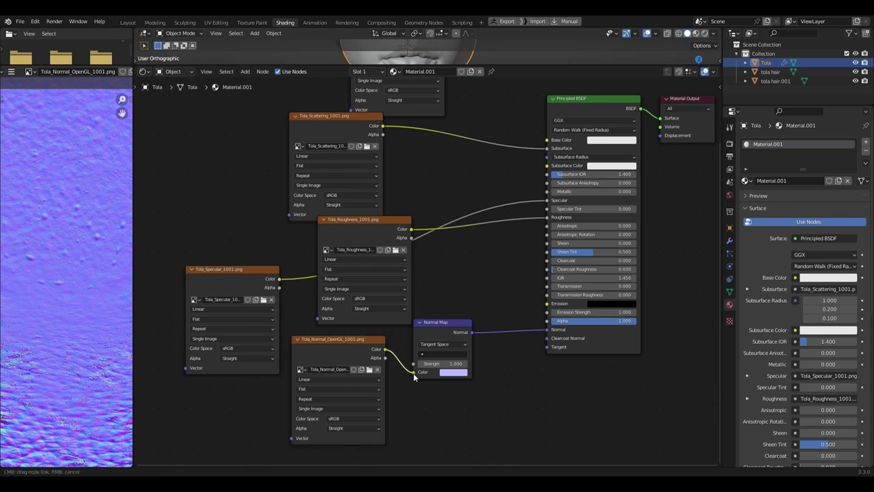
Set the normal, Specular, Roughness and Scattering textures' color space to Non-Color.
scroll(407, 380, "down", 1, "shift")
left_click(353, 404)
left_click(340, 352)
left_click(248, 334)
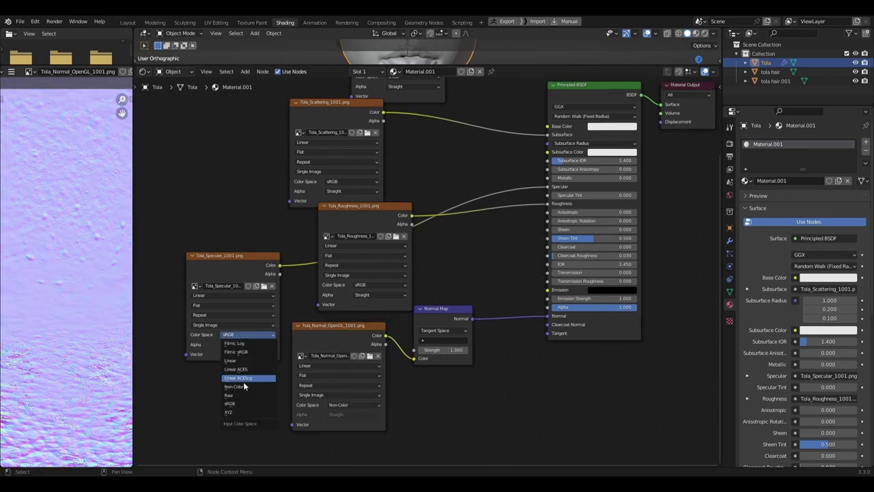
left_click(240, 365)
left_click(360, 284)
left_click(368, 307)
left_click(352, 181)
left_click(352, 204)
scroll(448, 134, "up", 6, "shift")
left_click_drag(436, 118, 450, 180)
Add a Hue Saturation Value node on the base colour image and preview it in Material Preview.
type("hue")
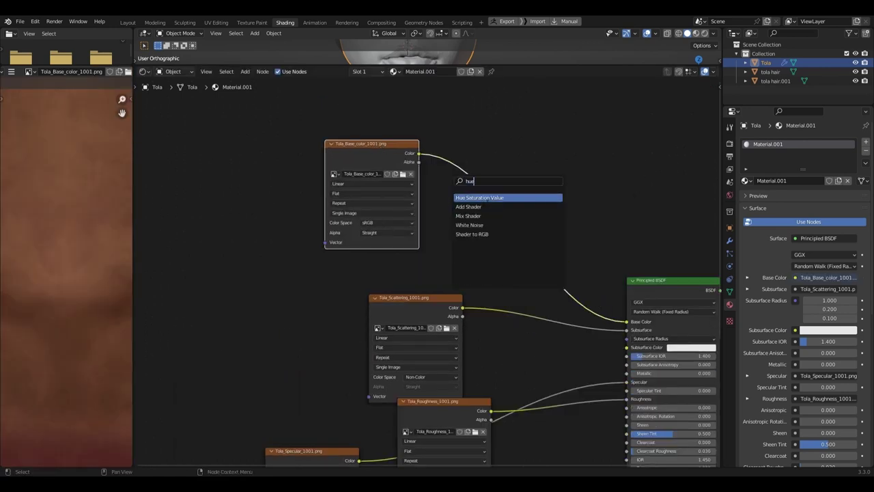
key("Return")
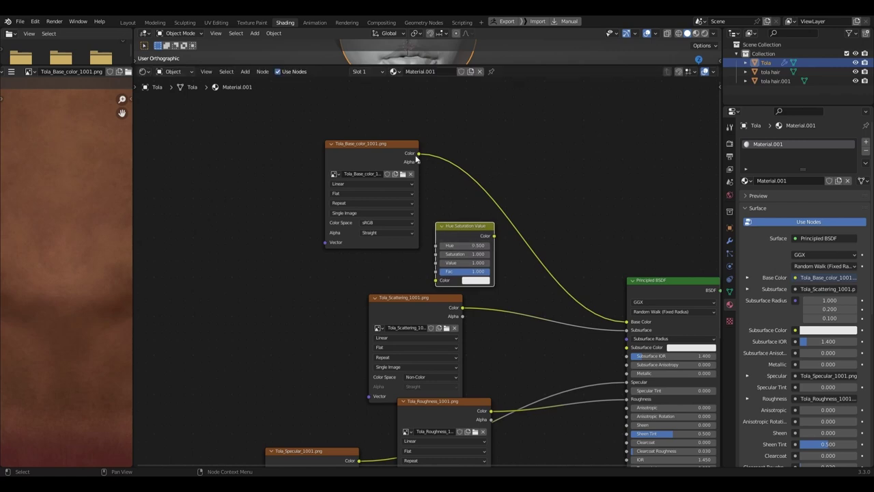
left_click(417, 158)
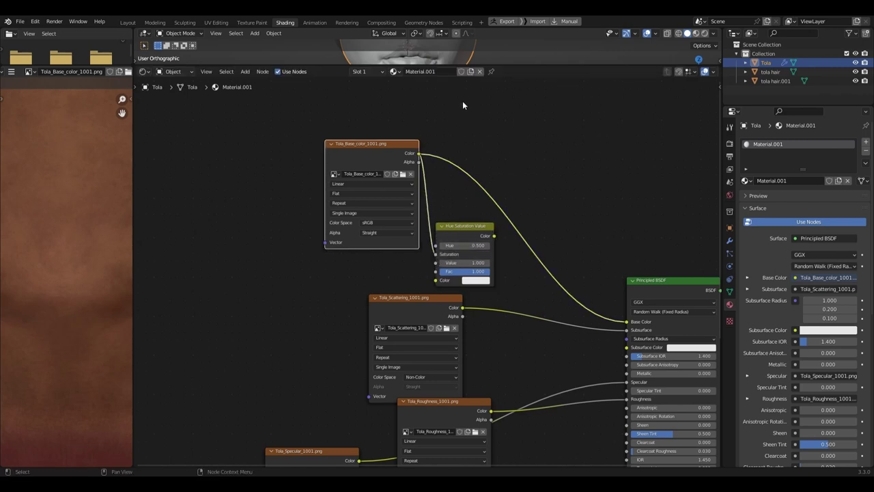
left_click_drag(482, 66, 488, 259)
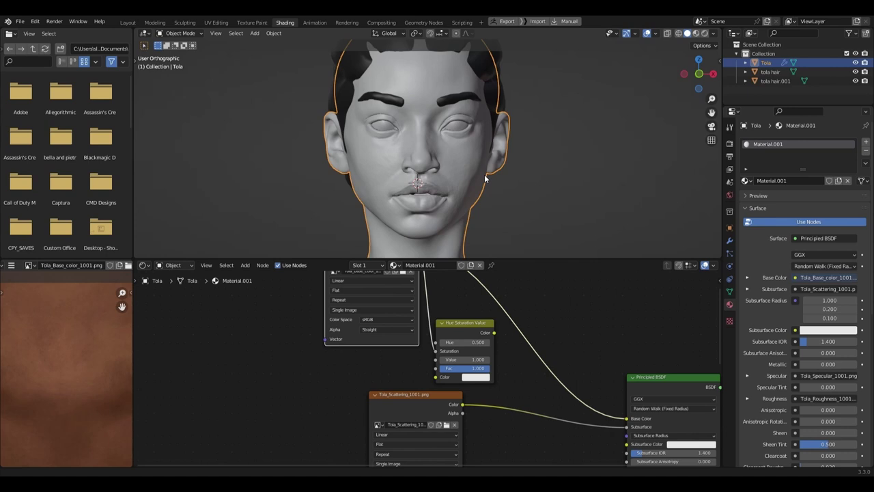
left_click(469, 324, "ctrl+shift")
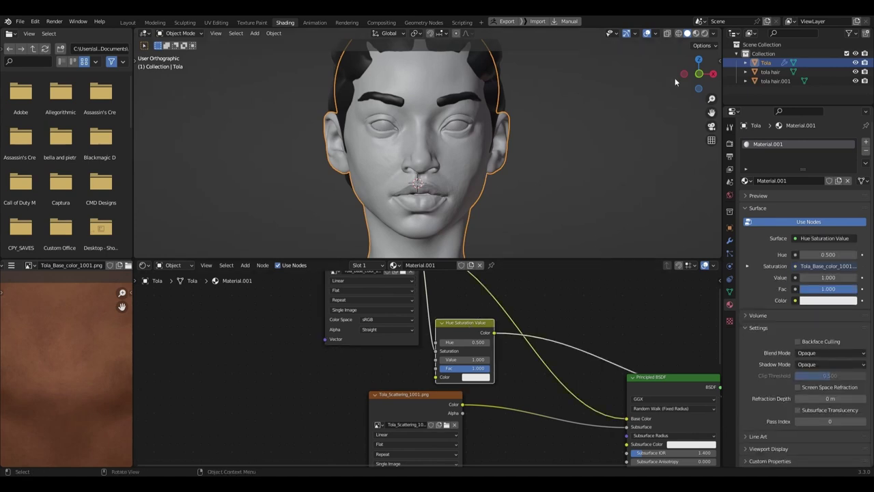
left_click(696, 33)
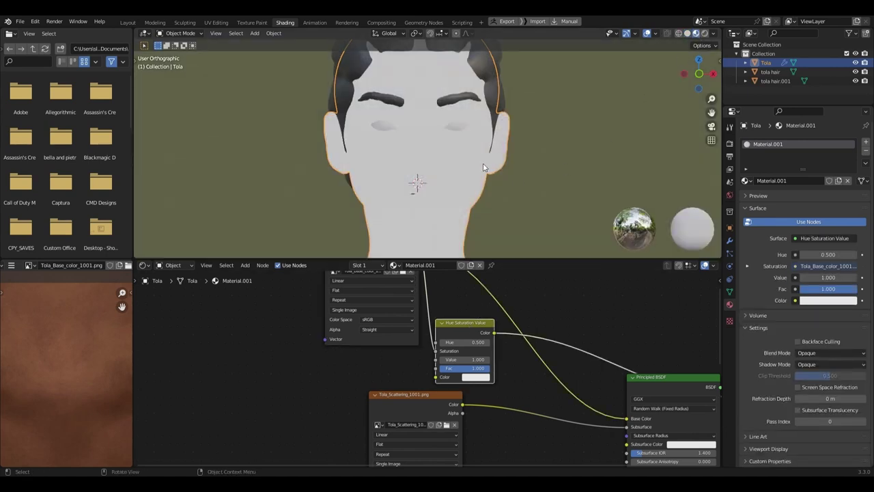
mouse_move(499, 180)
middle_mouse_down()
mouse_move(485, 182)
mouse_move(515, 178)
middle_mouse_up()
scroll(440, 305, "down", 3)
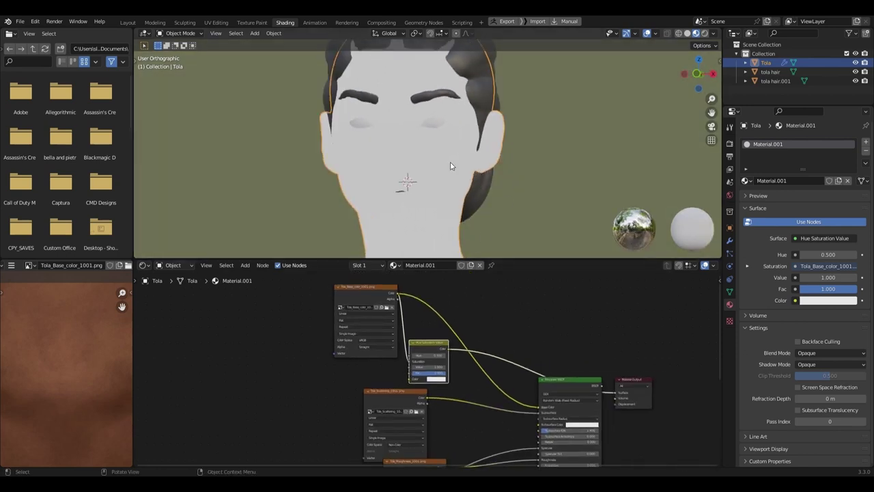
middle_click_drag(451, 163, 458, 164)
scroll(458, 164, "up", 2)
scroll(424, 321, "up", 2)
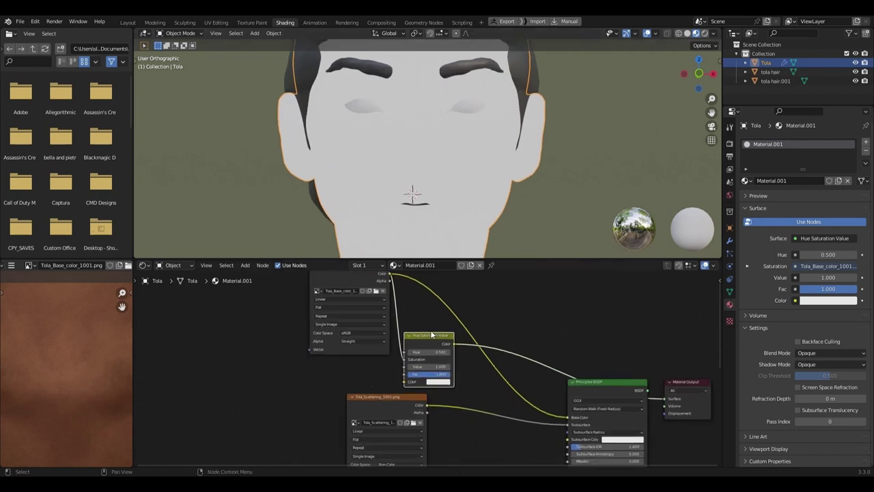
Set the node's Saturation to 1.07 and connect it to Subsurface Color.
left_click_drag(394, 292, 426, 394)
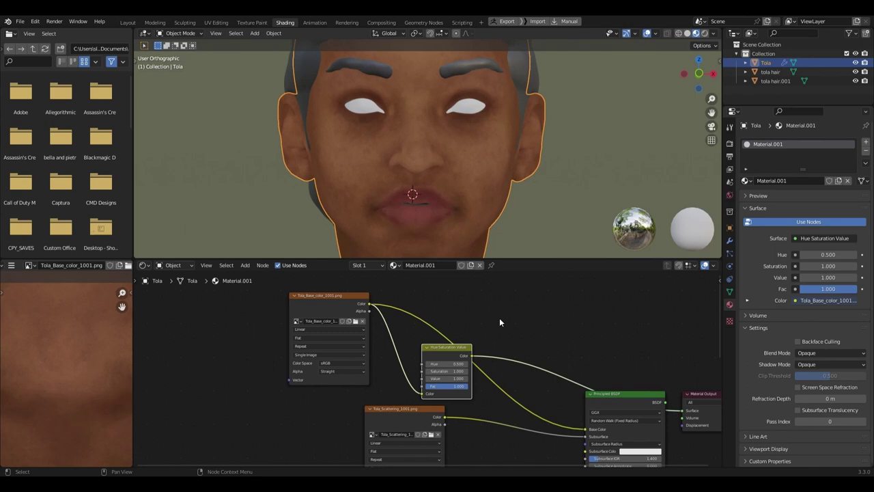
scroll(478, 372, "up", 5)
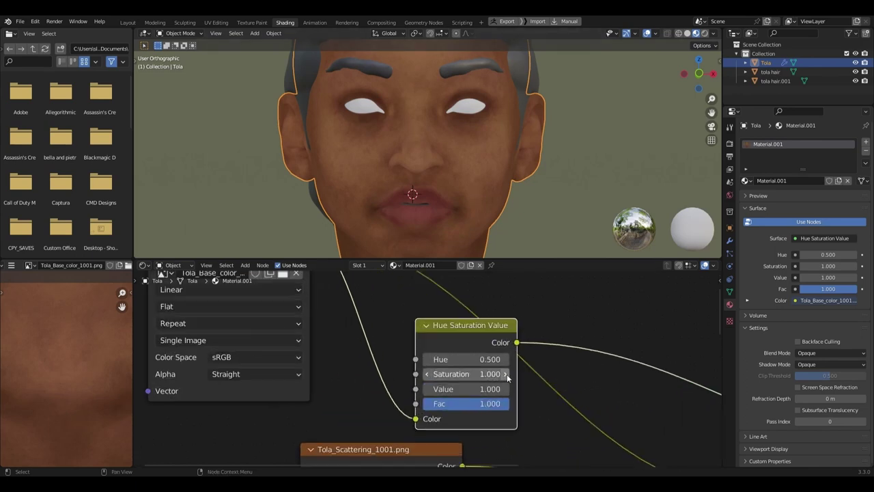
double_click(481, 376)
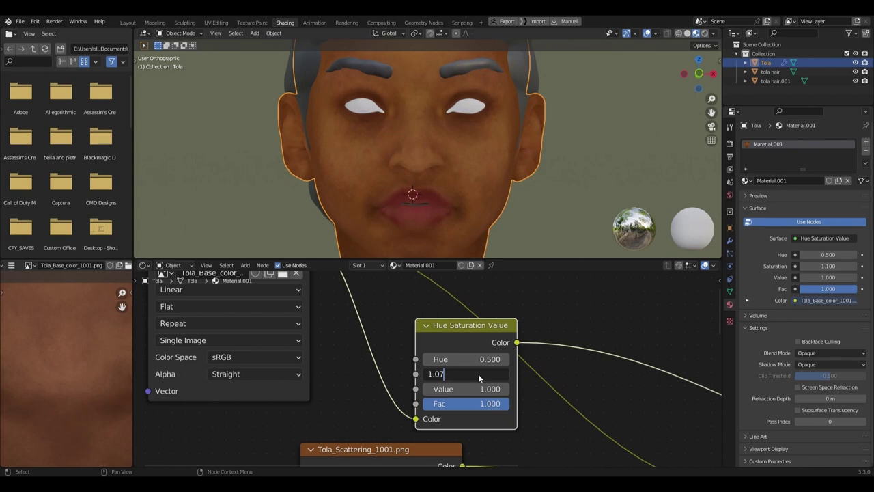
key("Return")
scroll(524, 303, "down", 4)
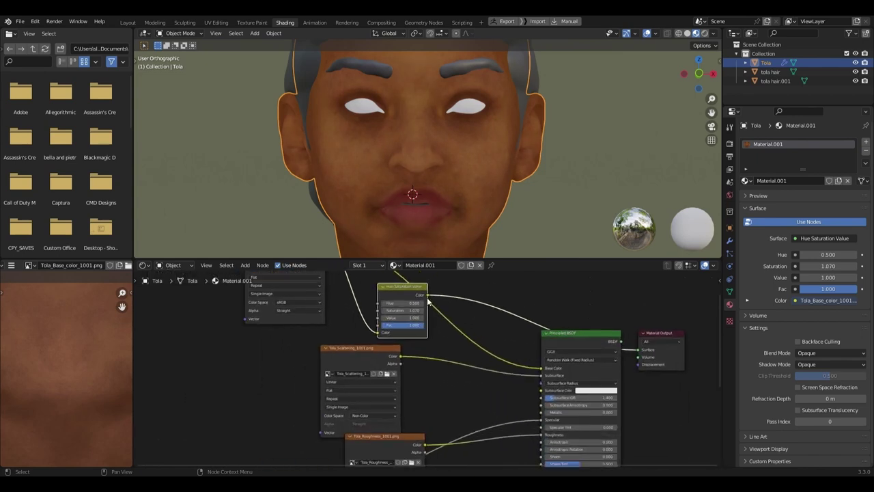
left_click_drag(513, 403, 544, 394)
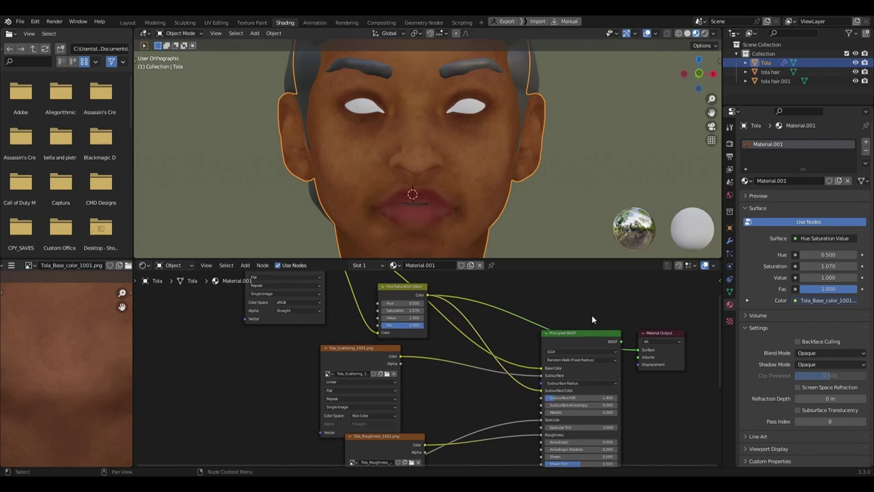
Preview the full Principled BSDF skin shading and orbit around the head.
left_click(595, 336)
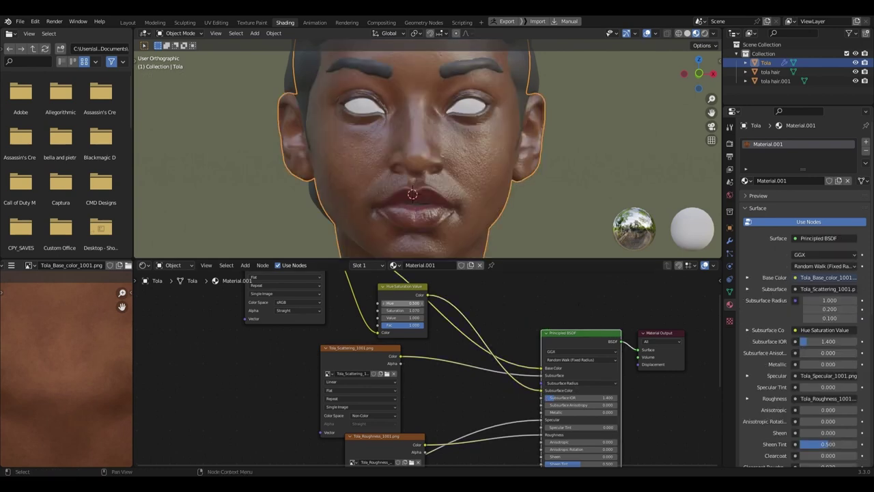
middle_click_drag(480, 155, 560, 130)
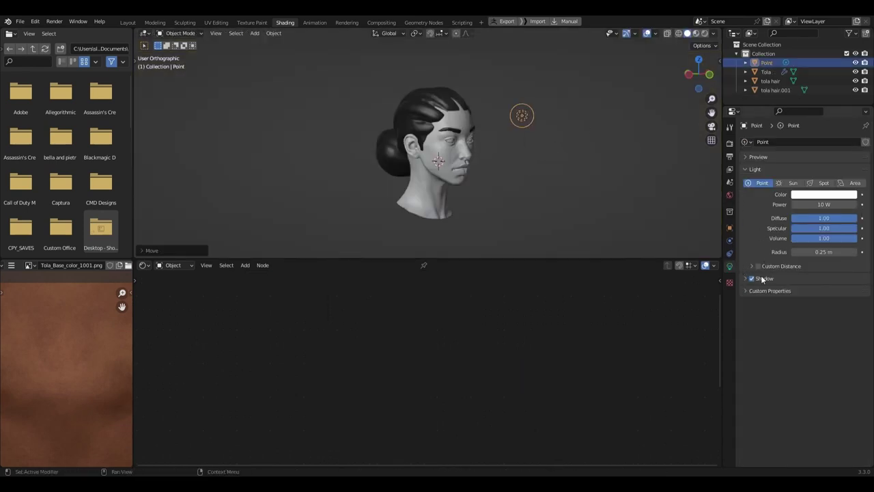
Enable Contact Shadows on the point light.
left_click(762, 279)
left_click(758, 319)
left_click(765, 278)
Turn on Scene World and Scene Lights in Material Preview, then reselect the head's material nodes.
left_click(696, 34)
left_click(714, 34)
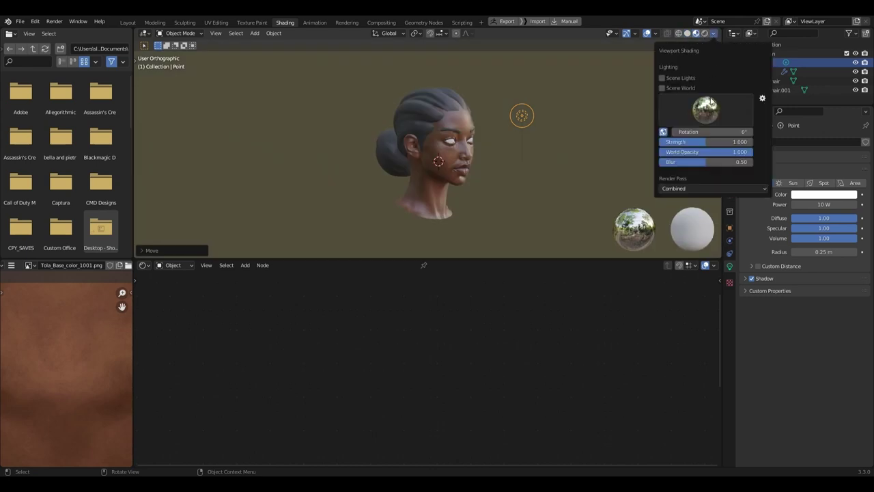
left_click(662, 88)
left_click(662, 78)
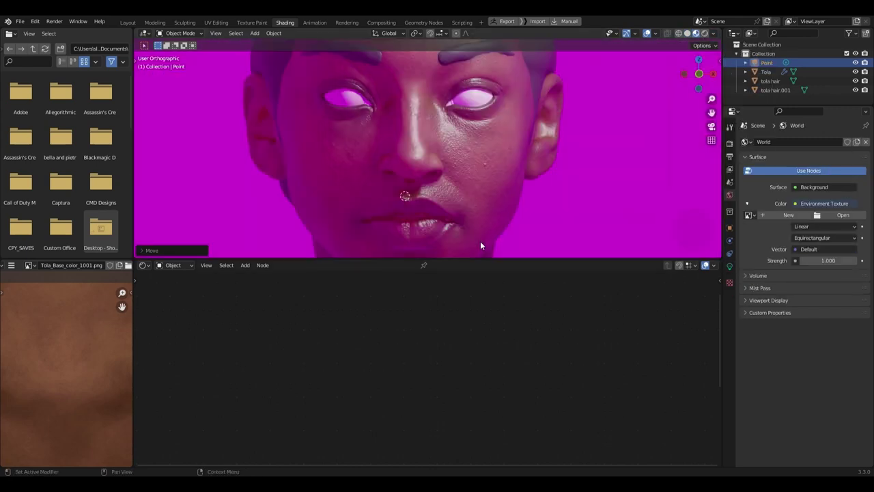
scroll(488, 174, "down", 5)
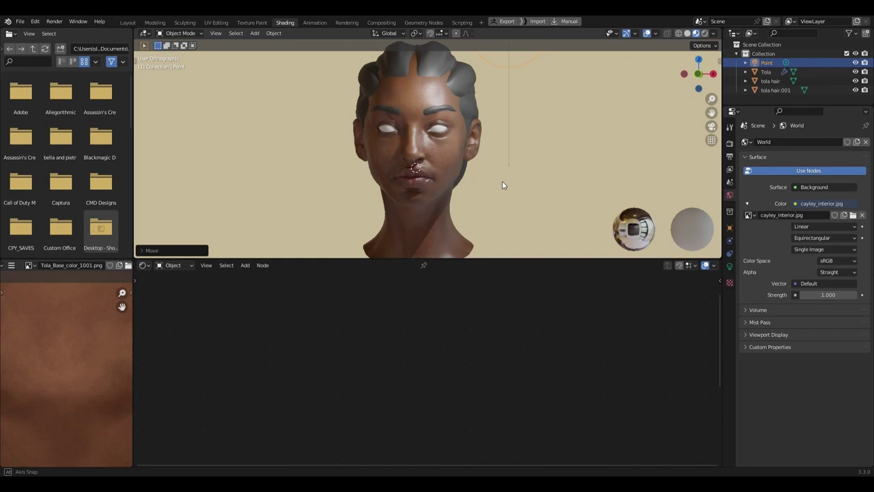
scroll(416, 166, "up", 3)
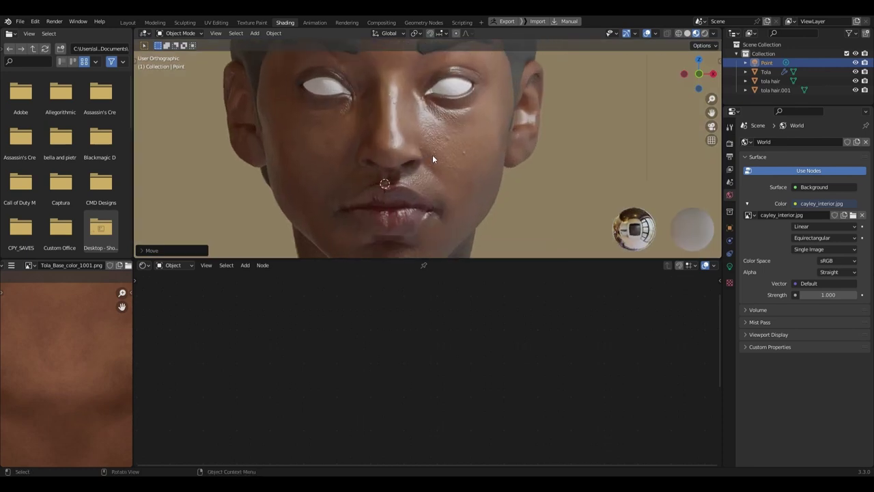
scroll(436, 156, "down", 2)
left_click(438, 154)
middle_click_drag(499, 365, 488, 321)
scroll(580, 205, "up", 4)
Switch the render engine to Cycles and view the deselected head in Rendered shading.
left_click(729, 156)
left_click(810, 141)
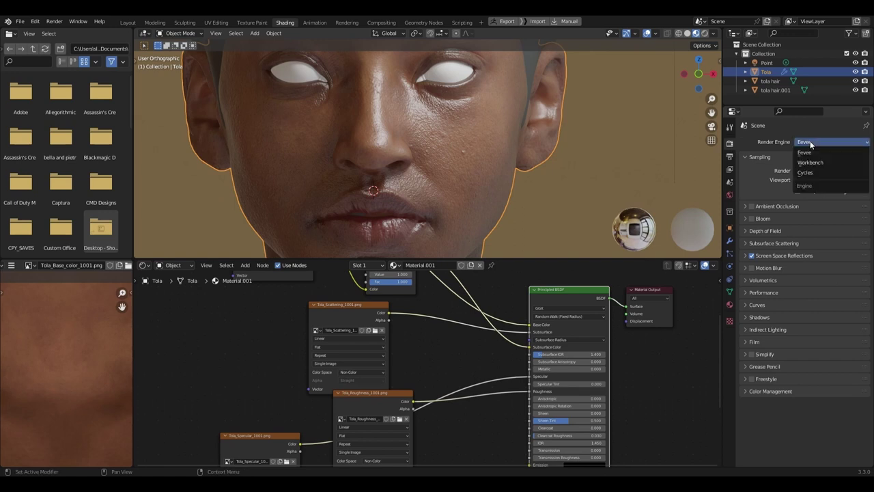
left_click(808, 173)
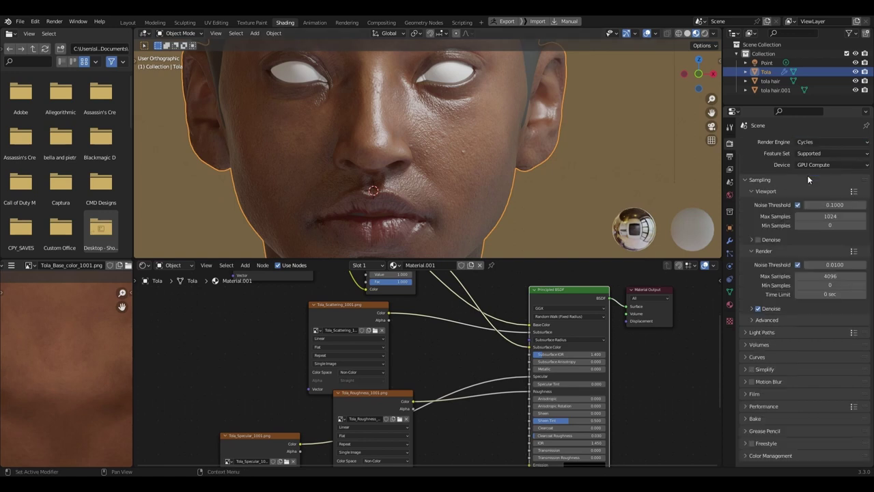
left_click(705, 34)
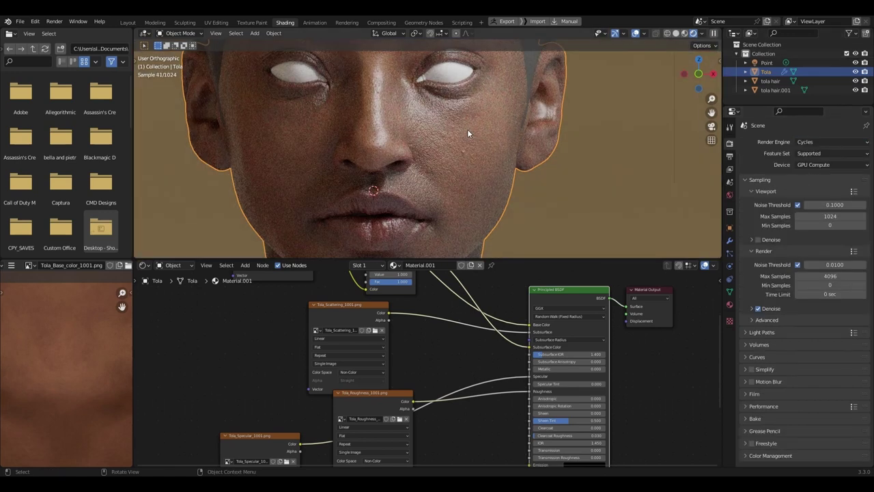
key("alt+a")
scroll(479, 167, "down", 3)
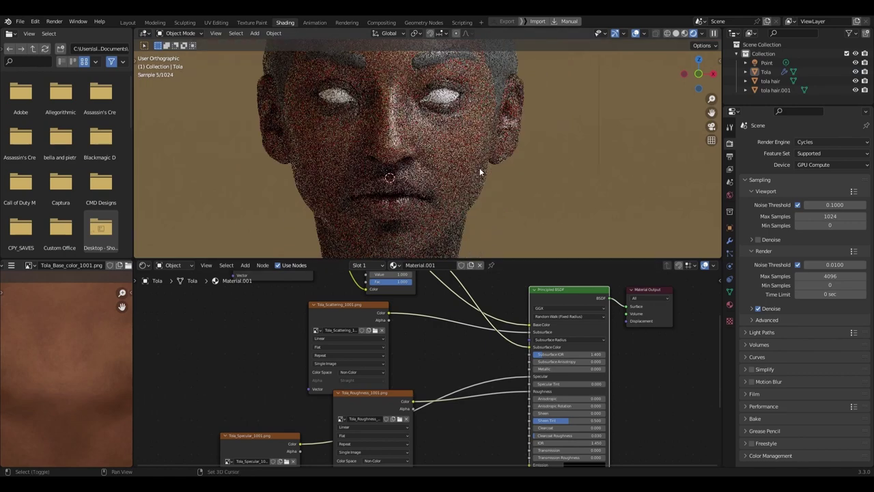
middle_click_drag(480, 167, 485, 184)
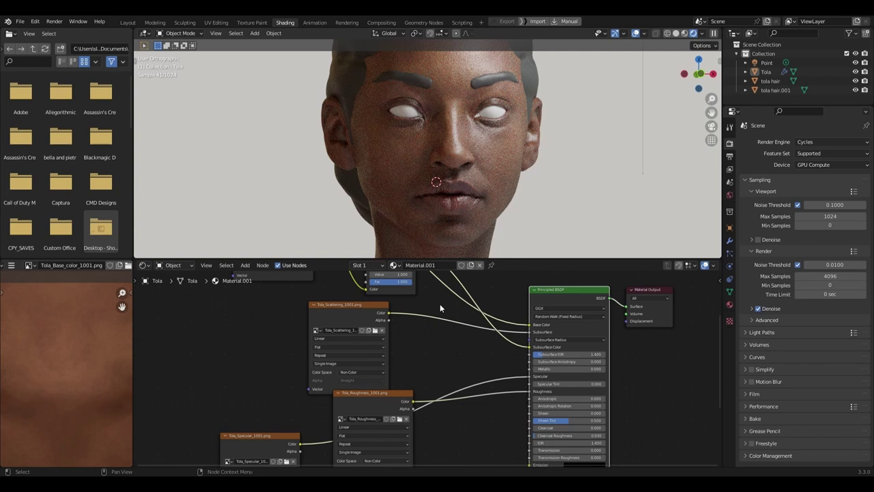
Insert a ColorRamp node into the roughness texture link.
scroll(441, 341, "down", 2)
middle_click_drag(448, 344, 441, 317)
scroll(450, 313, "up", 3)
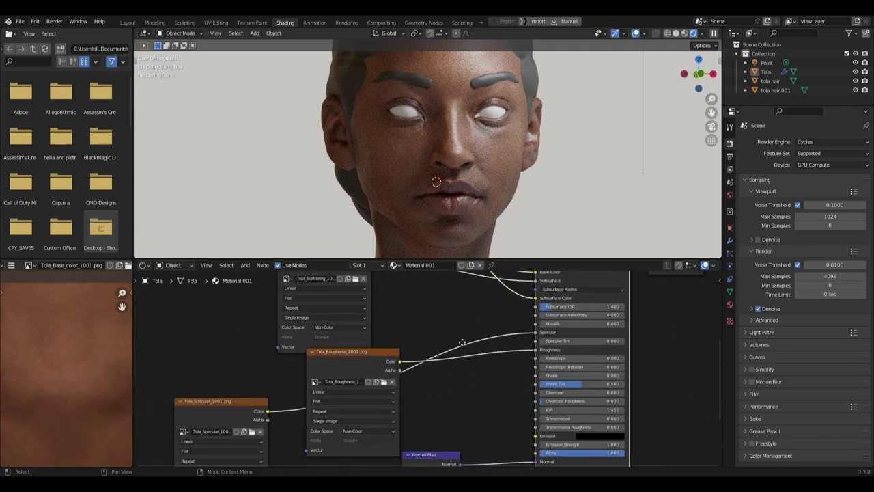
key("shift+a")
left_click(458, 319)
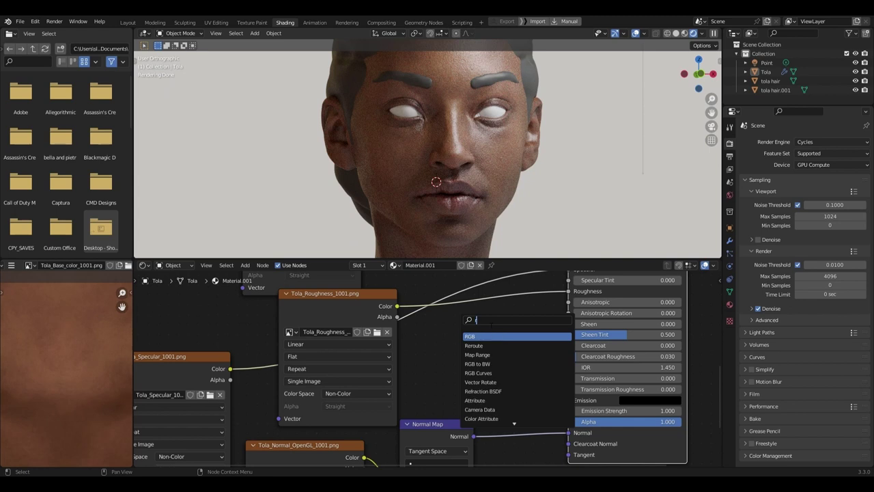
type("color")
left_click(495, 356)
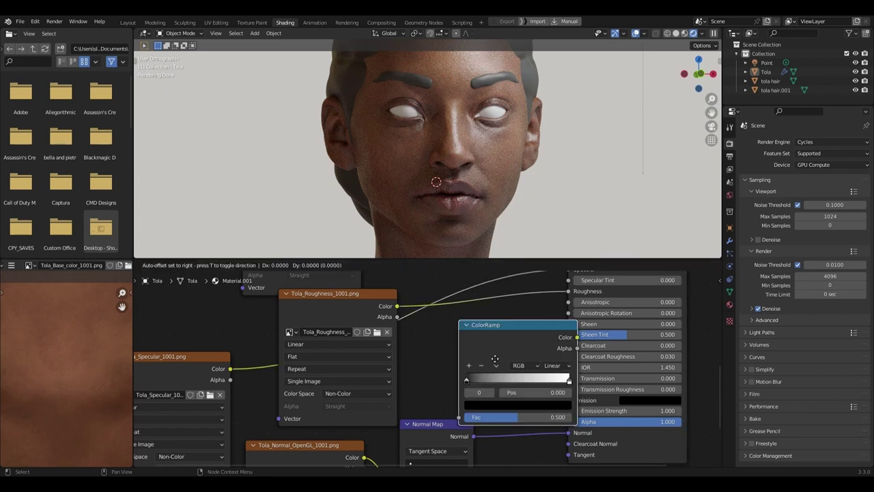
left_click(506, 327)
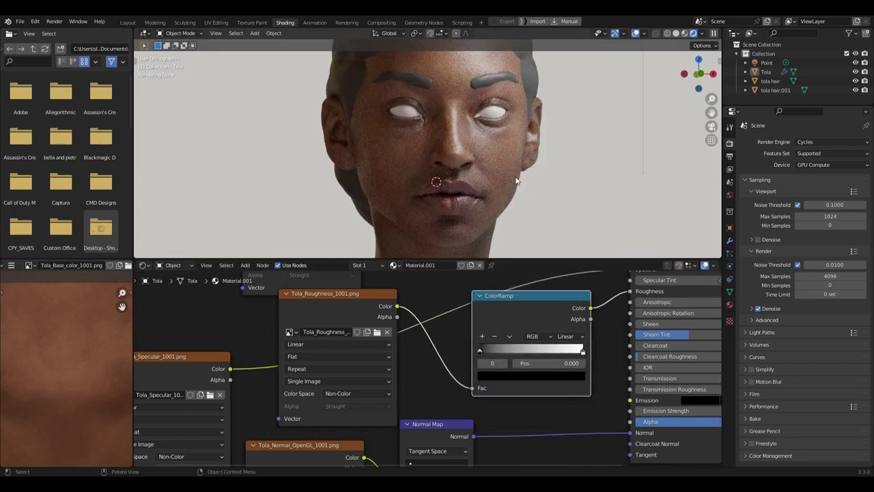
Move the ramp's white stop to 0.900 and brighten the black stop slightly.
scroll(516, 181, "up", 3)
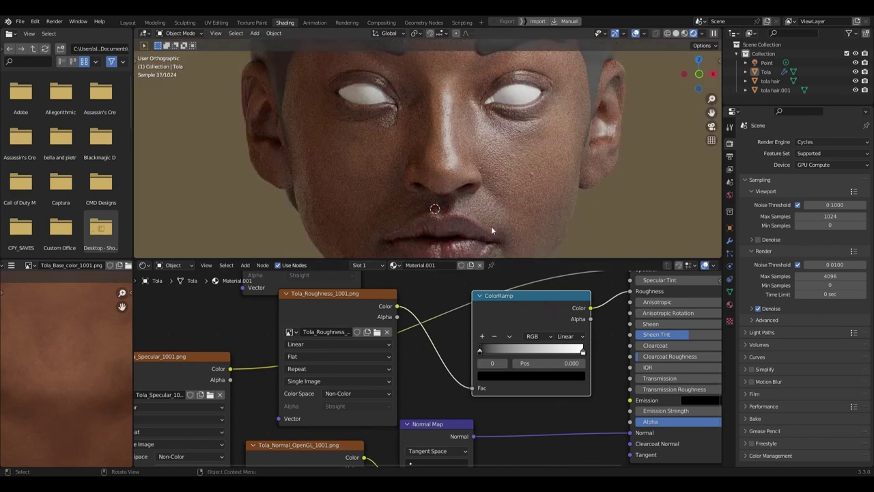
scroll(491, 230, "up", 1)
left_click_drag(583, 354, 571, 353)
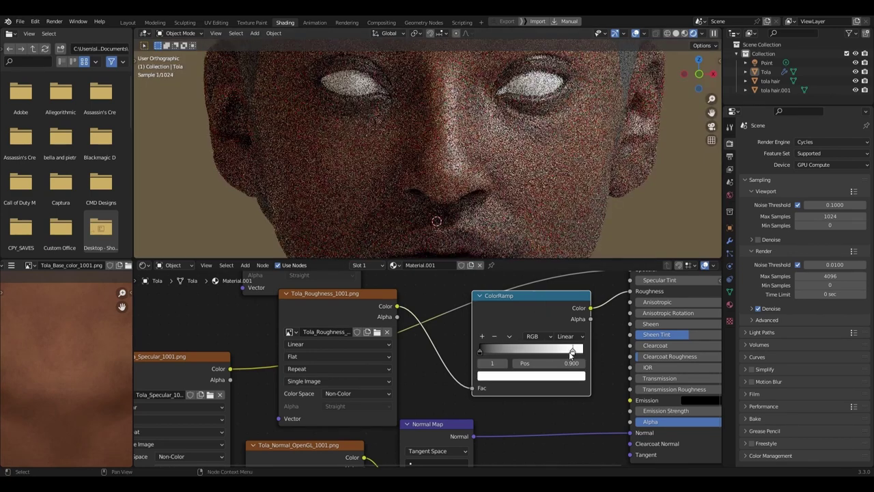
left_click(480, 351)
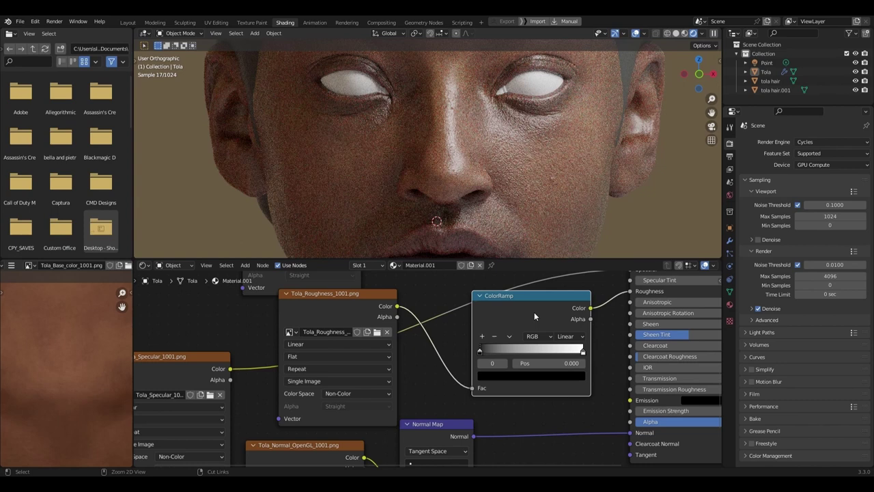
left_click(530, 312, "ctrl+shift")
middle_click_drag(532, 254, 529, 148)
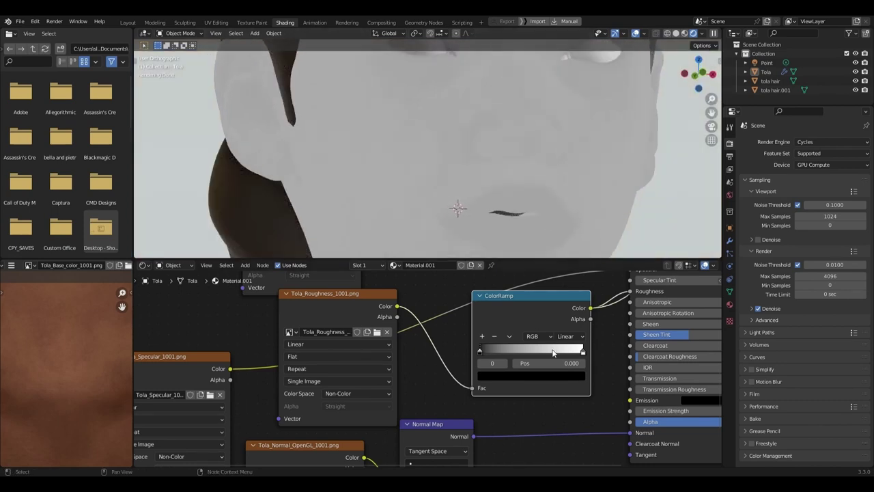
left_click(544, 376)
left_click(562, 292)
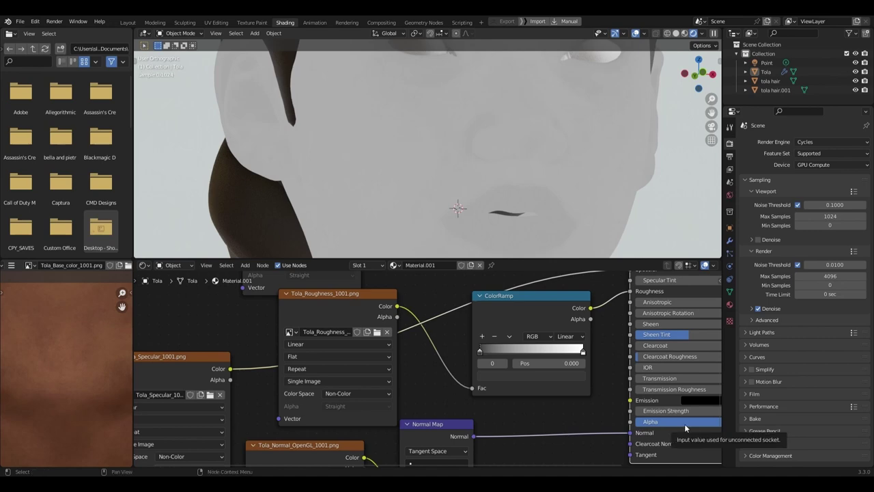
scroll(556, 157, "down", 3)
middle_click_drag(558, 158, 540, 168)
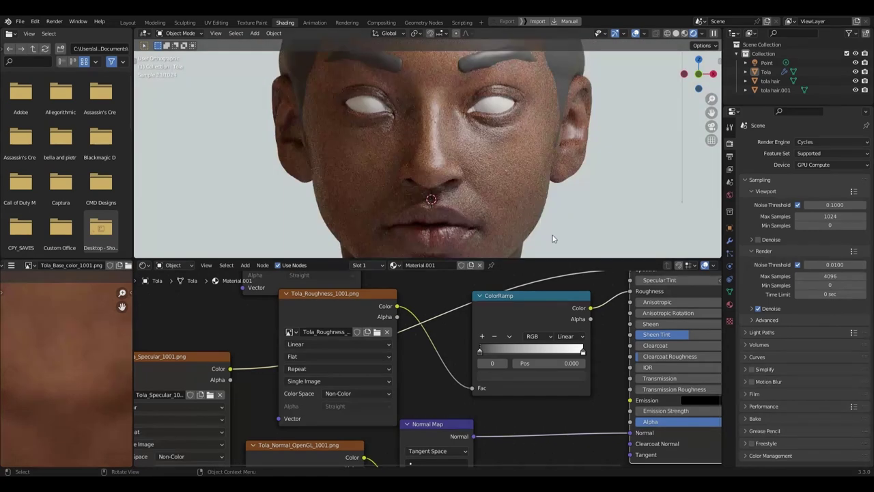
Set the ramp interpolation to B-Spline and move the white stop to 0.795.
left_click(584, 352)
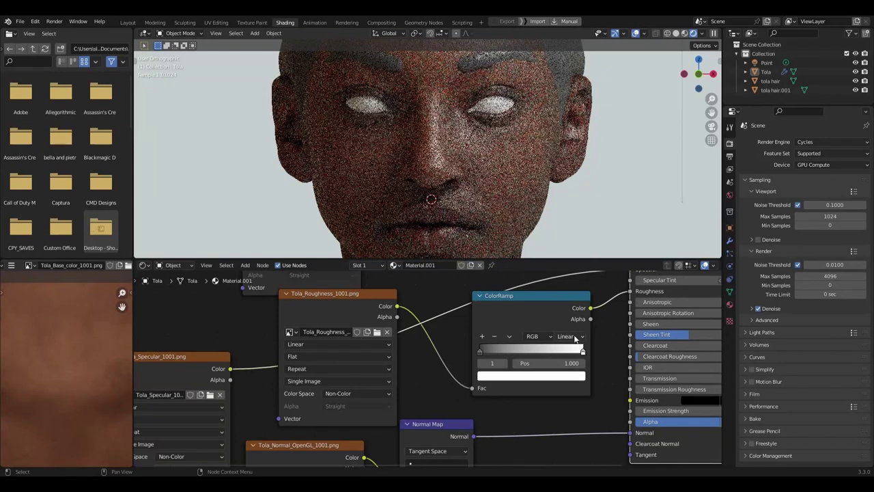
left_click(572, 336)
left_click(575, 380)
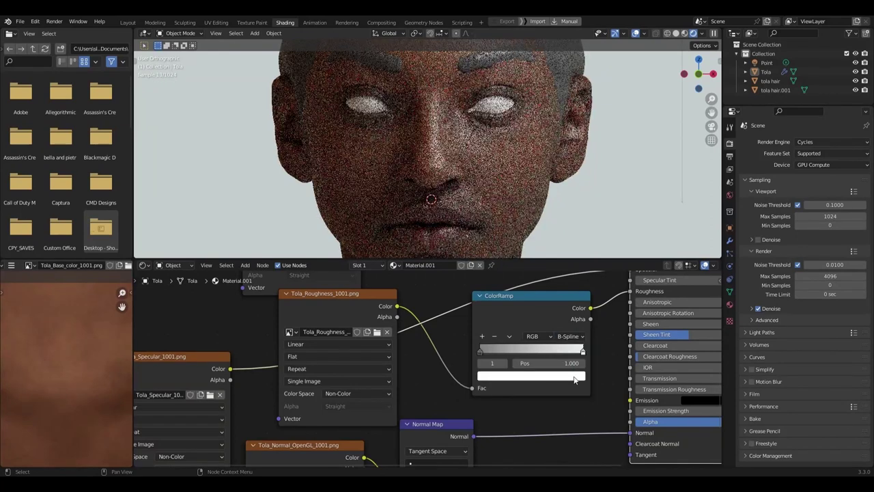
left_click_drag(582, 350, 562, 353)
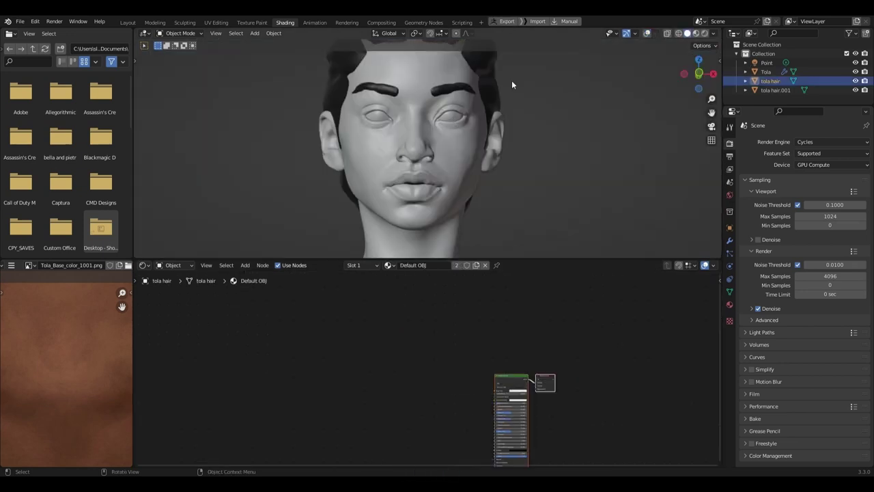
Inspect the head from the front and right-side orthographic views.
key("KP_1")
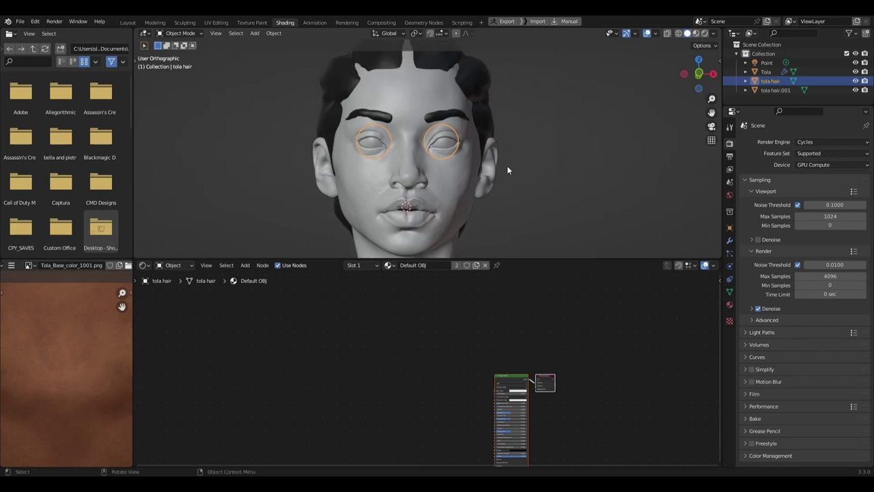
key("KP_3")
scroll(470, 158, "down", 3)
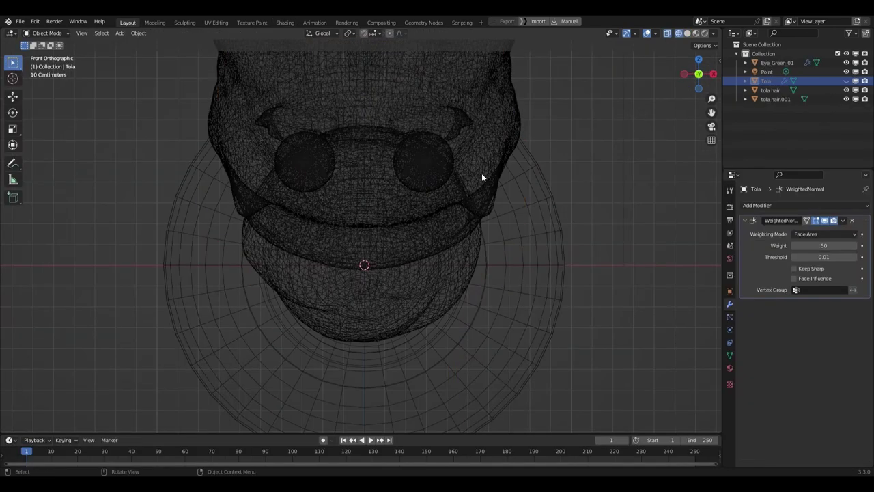
scroll(481, 173, "up", 4)
Hide the head mesh, edit Eye_Green_01's vertices and shrink the eye mesh.
left_click(511, 103)
key("h")
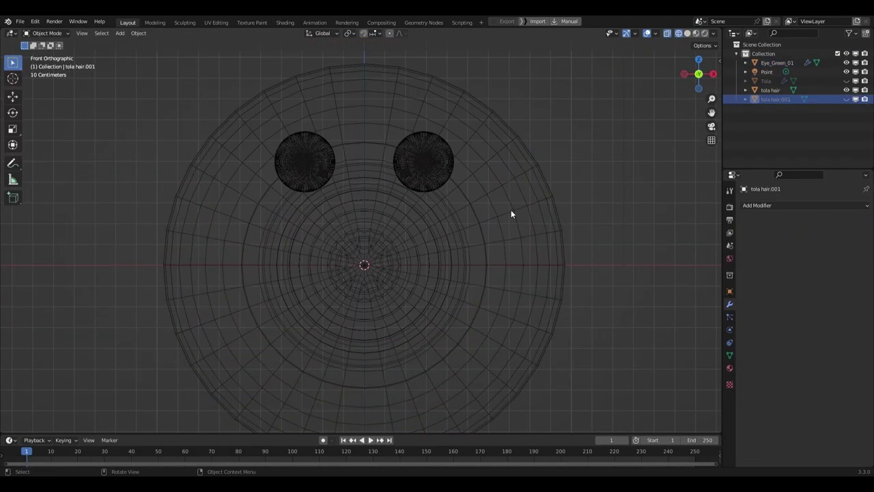
left_click(510, 211)
key("Tab")
key("s")
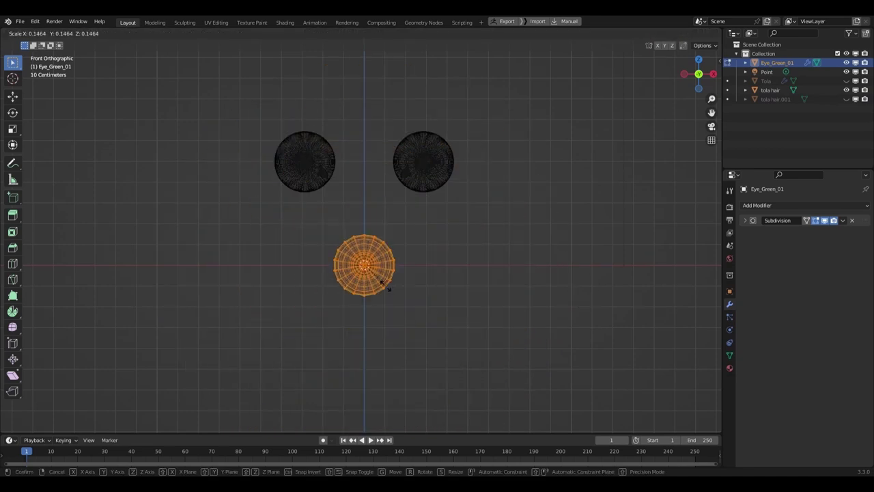
right_click(422, 290)
key("s")
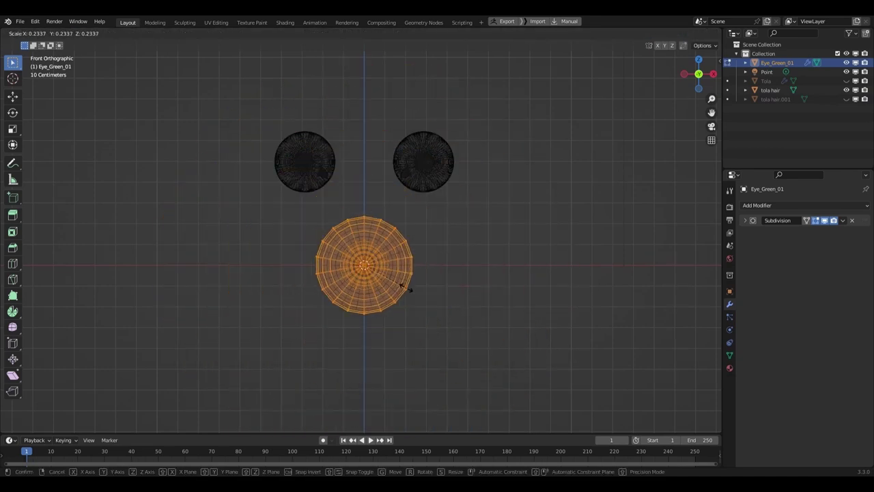
left_click(394, 281)
scroll(396, 283, "up", 3)
Move the shrunken eye mesh over the right eye and resize it to fit.
key("g")
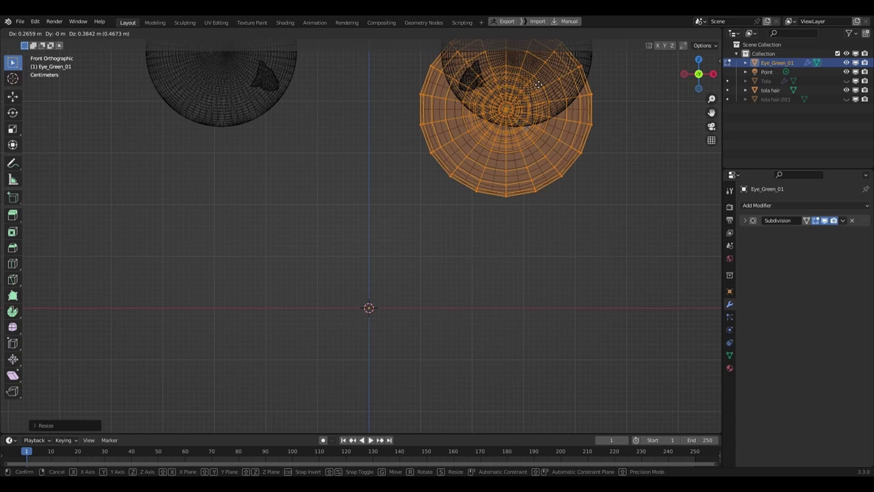
left_click(527, 74)
middle_click_drag(527, 74, 459, 240, "shift")
key("g")
left_click(455, 232)
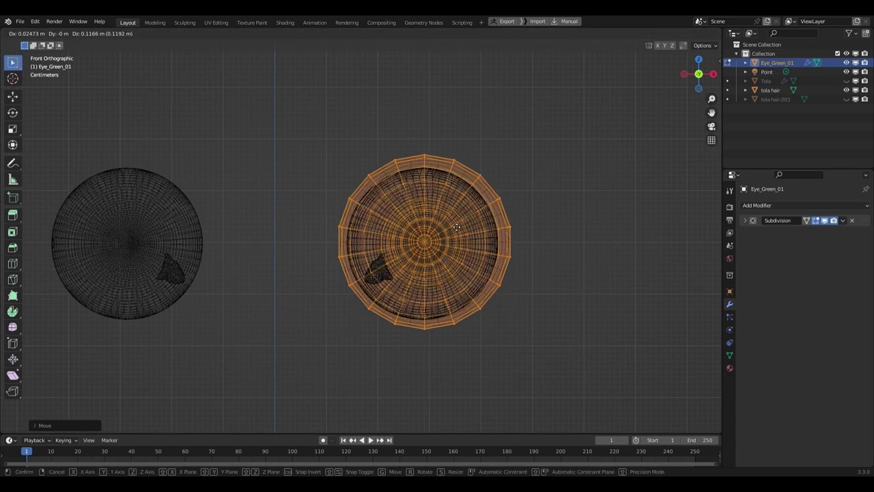
key("s")
left_click(539, 271)
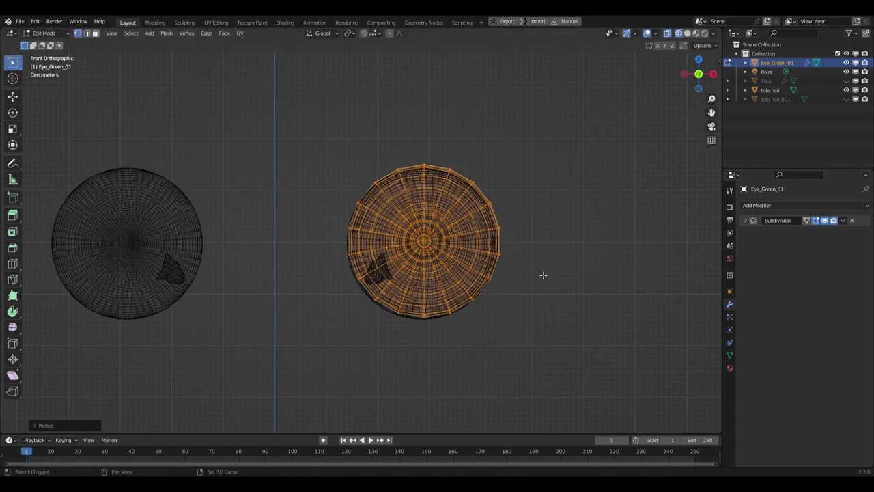
From the top view in solid shading, rotate and reposition the eye mesh, then return to object mode.
key("KP_7")
key("shift+z")
scroll(478, 273, "up", 3)
key("r")
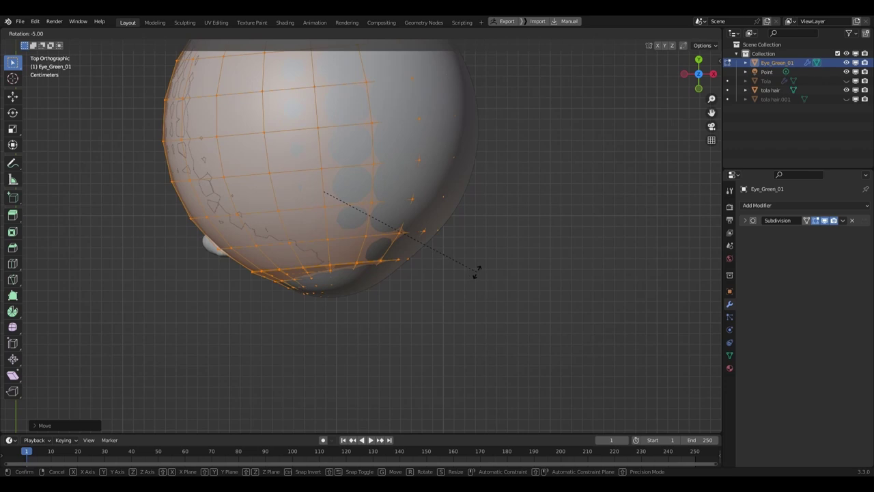
left_click(474, 272)
key("g")
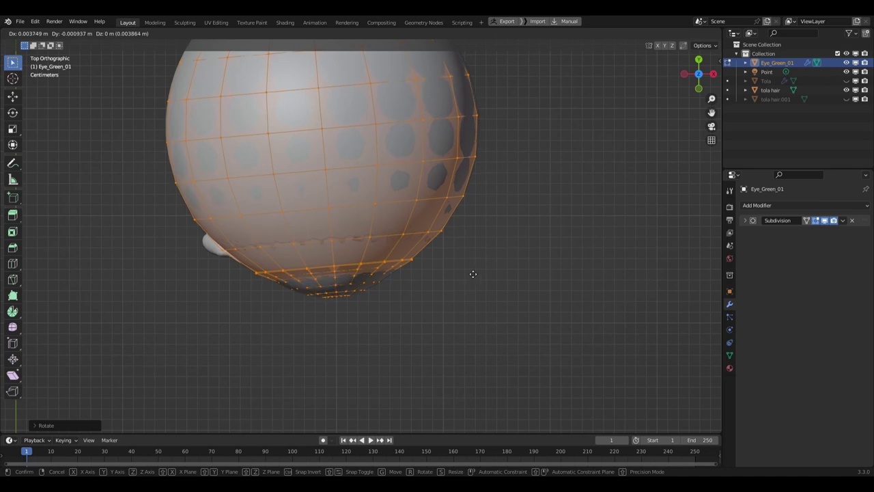
left_click(476, 279)
scroll(464, 232, "down", 4)
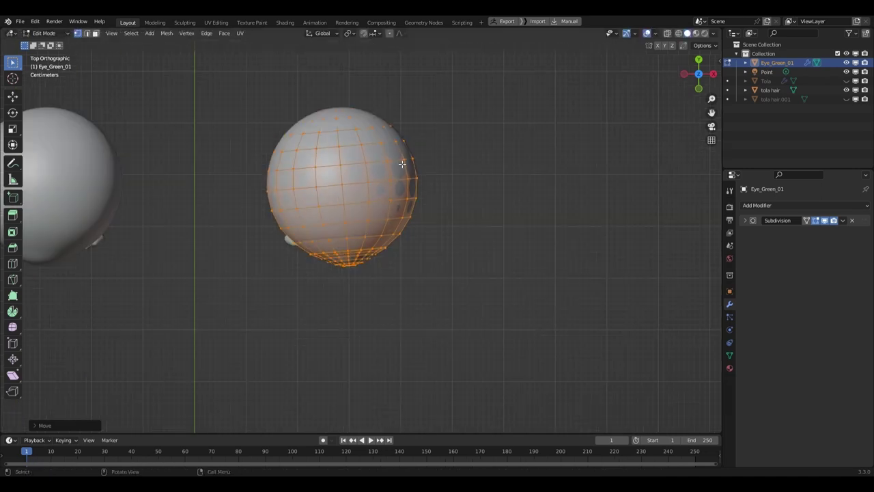
key("Tab")
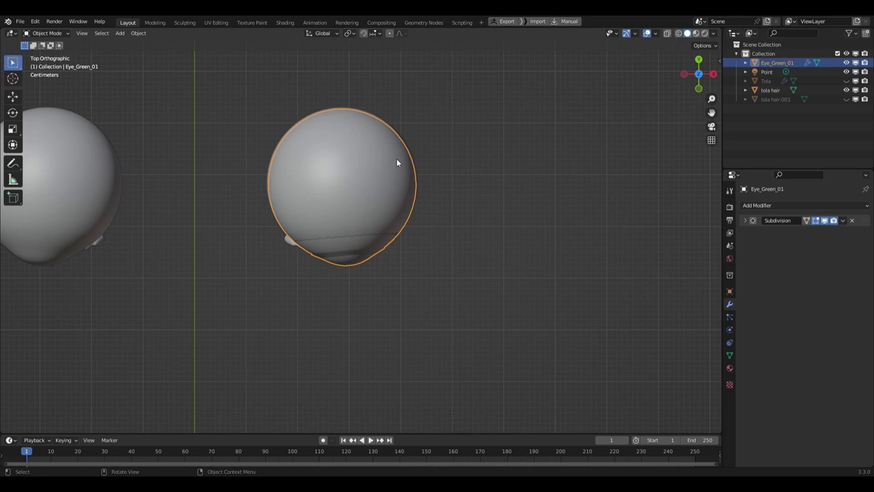
Set the tear-duct material's subsurface method to Random Walk (Fixed Radius) and adjust its subsurface colour.
key("x")
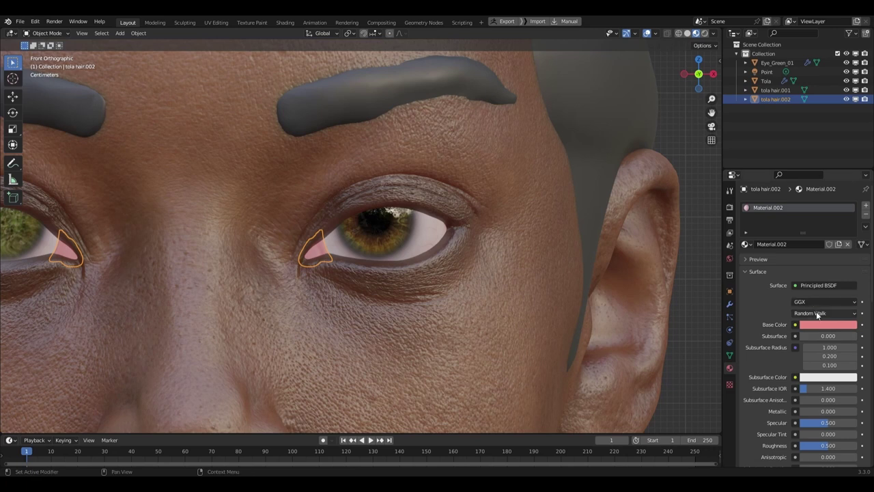
left_click(817, 314)
left_click(819, 330)
left_click(828, 378)
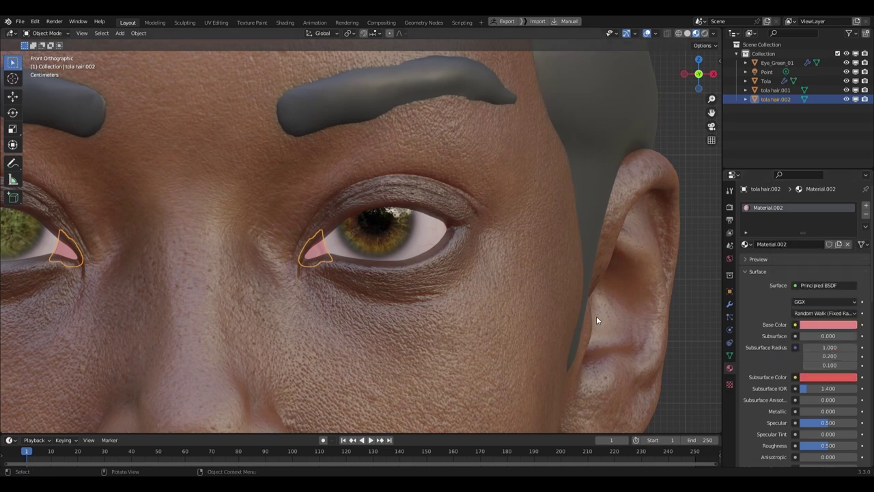
left_click(795, 347)
key("Escape")
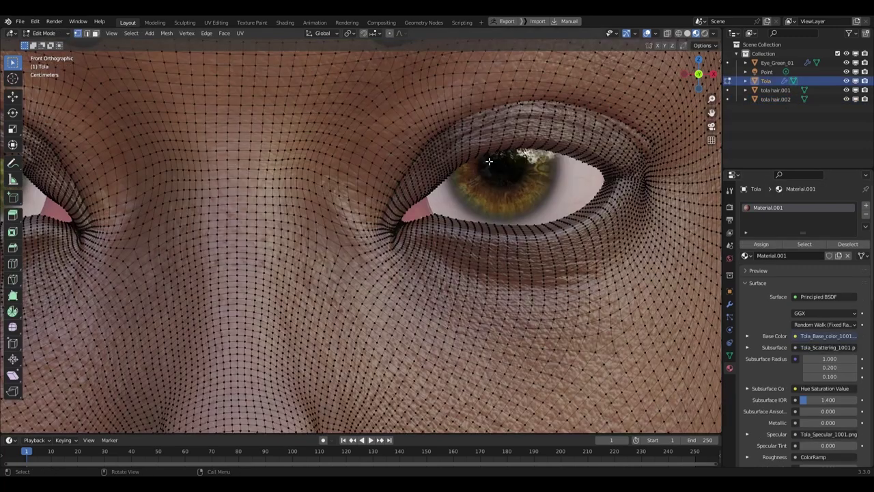
Move the selected eyelid vertex path about 0.005 m along Z with proportional falloff.
left_click(493, 149, "ctrl")
middle_click_drag(6, 174, 157, 178, "shift")
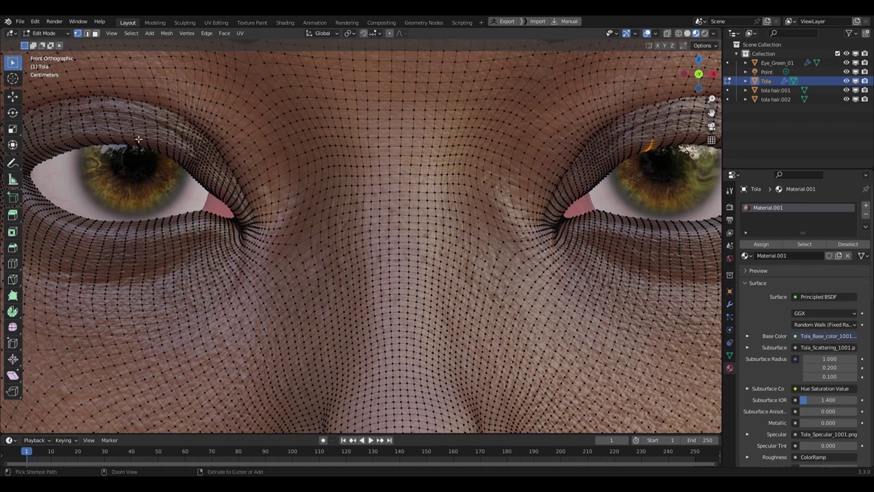
scroll(413, 131, "down", 3)
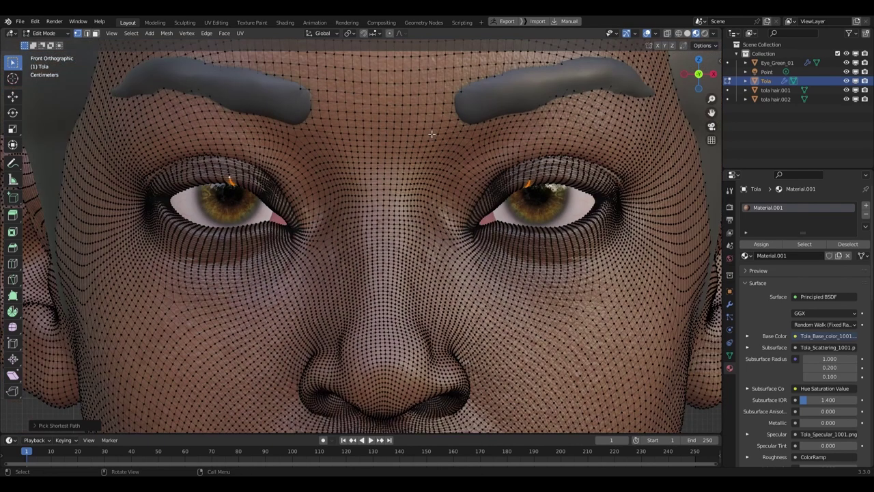
middle_click_drag(544, 178, 522, 199, "shift")
key("g")
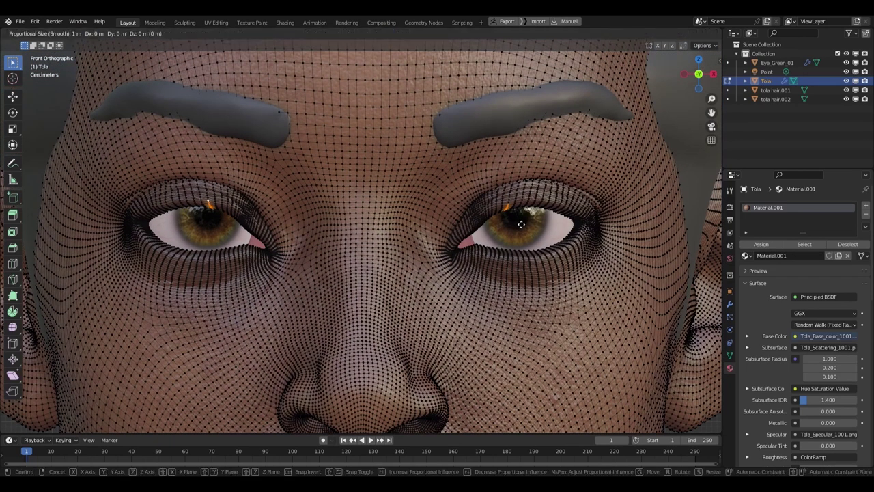
key("z")
scroll(522, 223, "up", 15)
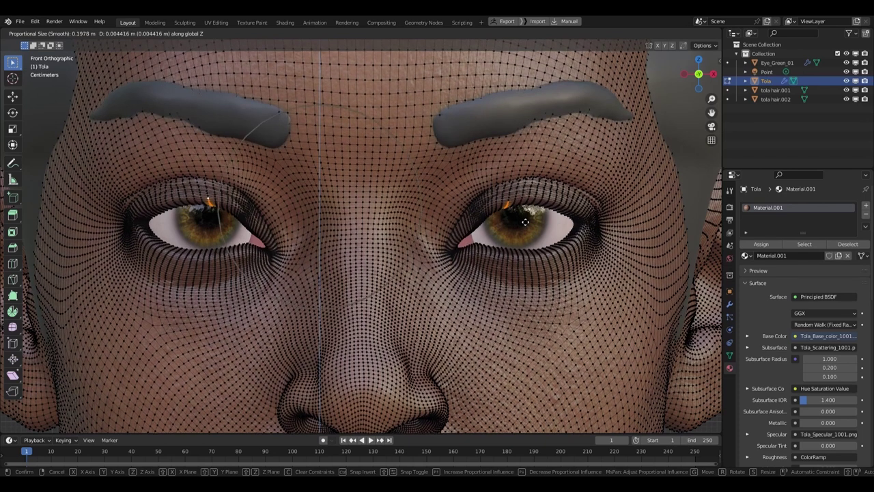
scroll(525, 222, "up", 4)
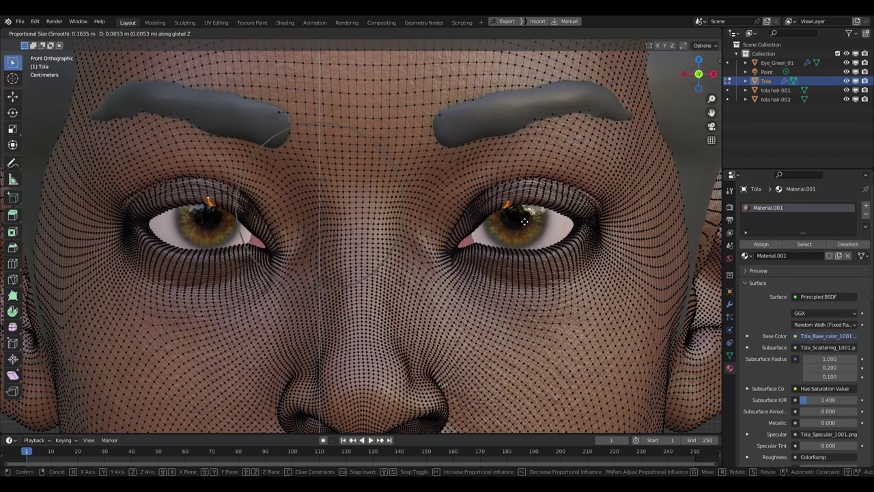
left_click(524, 221)
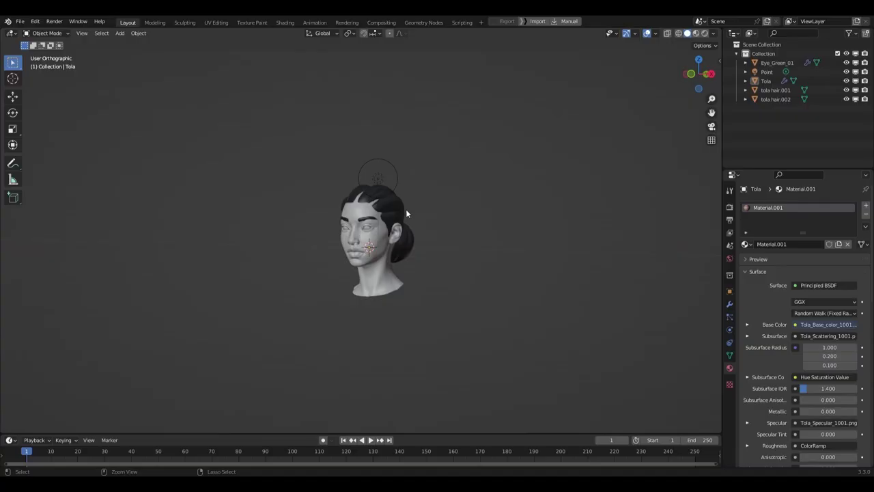
Paste the six copied objects, hide the gum objects and save the Tola file.
key("ctrl+v")
key("KP_3")
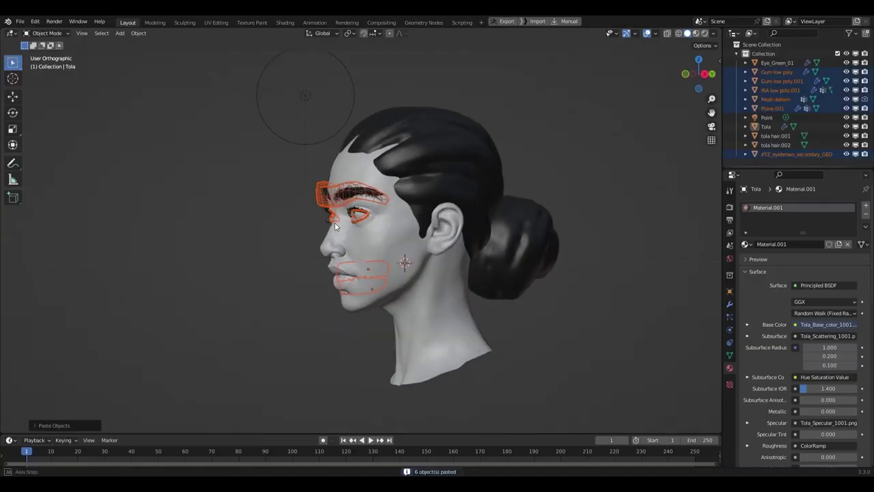
scroll(315, 225, "up", 3)
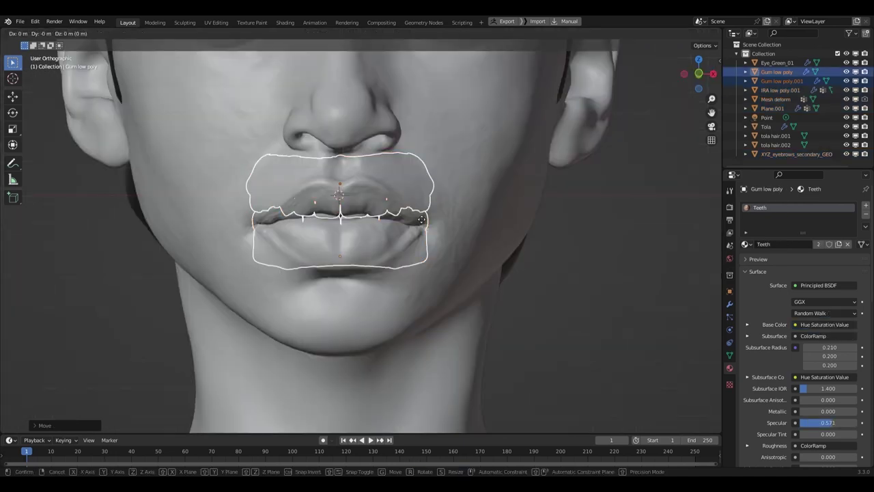
key("h")
middle_click_drag(421, 216, 397, 200)
scroll(402, 225, "down", 4)
scroll(400, 170, "up", 4)
key("ctrl+s")
Inspect the IRA low poly.001 eyelash strips in Edit Mode, then view the eyebrow object's modifiers.
middle_click_drag(402, 152, 402, 233)
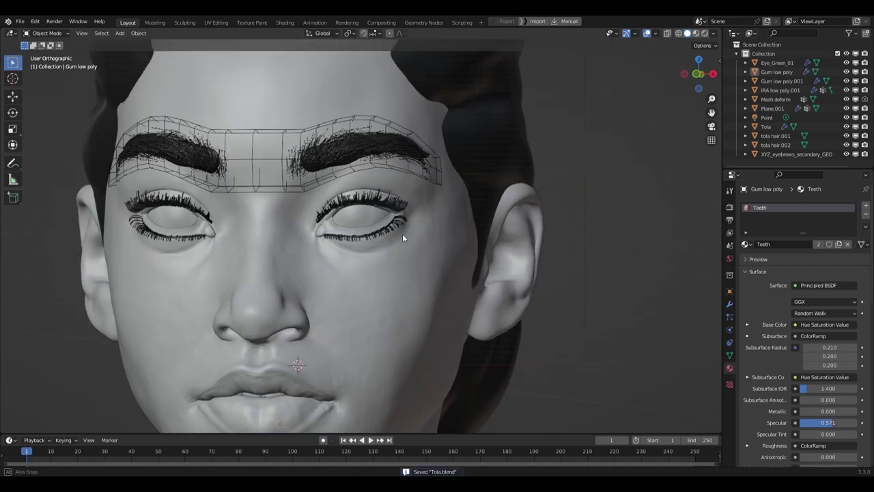
scroll(400, 205, "up", 3)
left_click(397, 181)
scroll(401, 181, "down", 1)
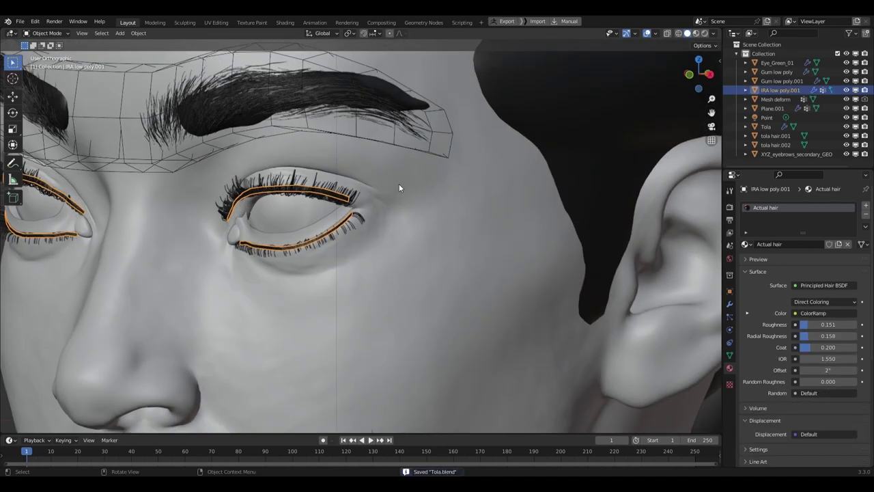
key("Tab")
scroll(399, 183, "up", 5)
scroll(396, 191, "up", 2)
scroll(395, 190, "up", 4)
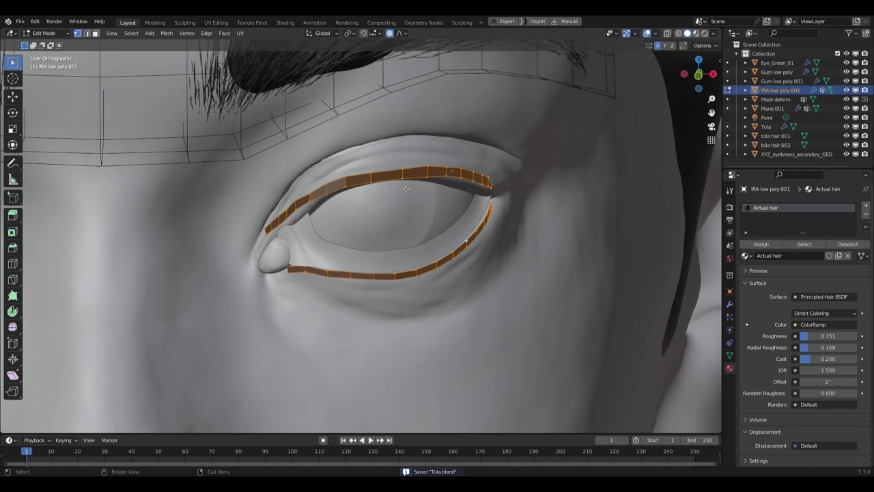
key("alt+a")
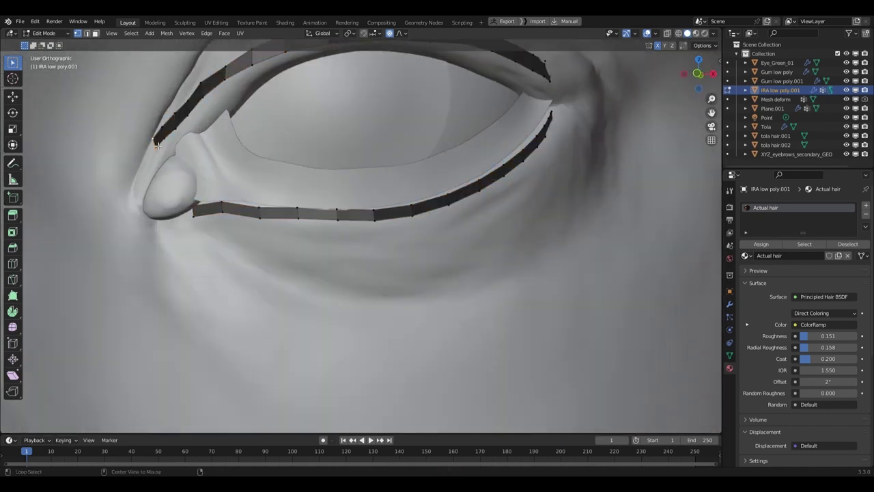
middle_click_drag(162, 147, 236, 208)
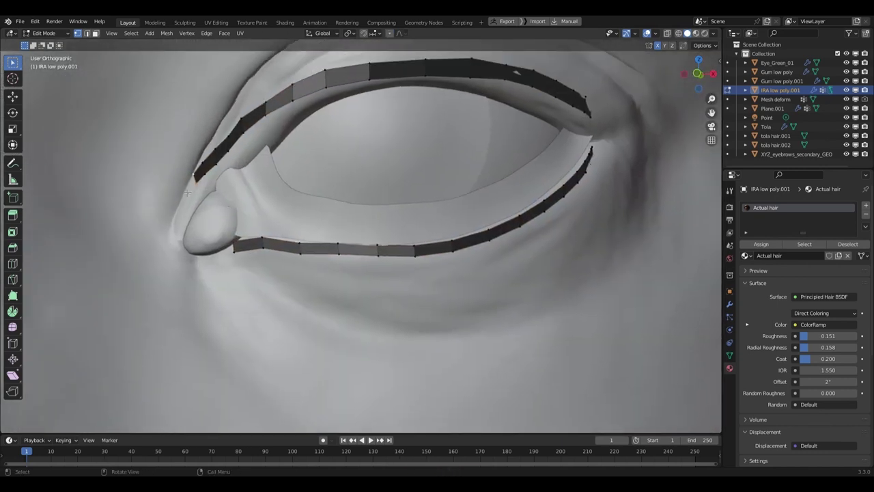
left_click(401, 34)
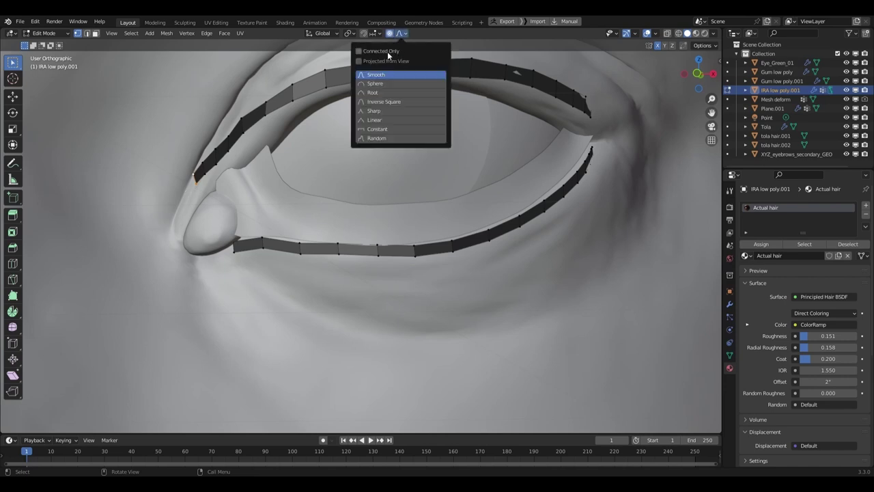
left_click(729, 304)
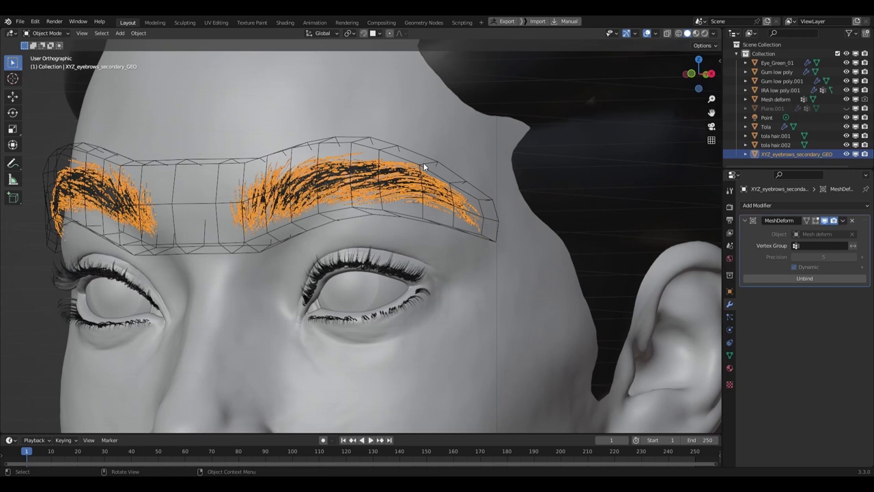
Select the Mesh deform cage and inspect its vertices in Edit Mode.
left_click(423, 162)
key("Tab")
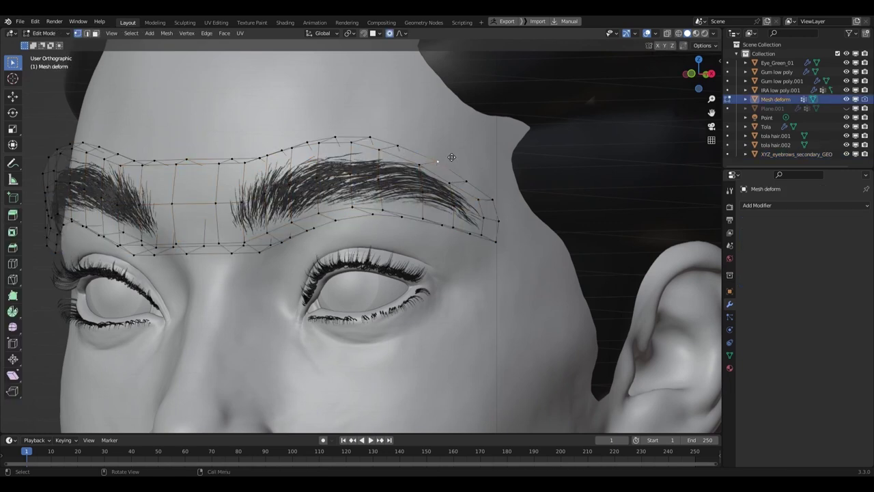
key("c")
key("Escape")
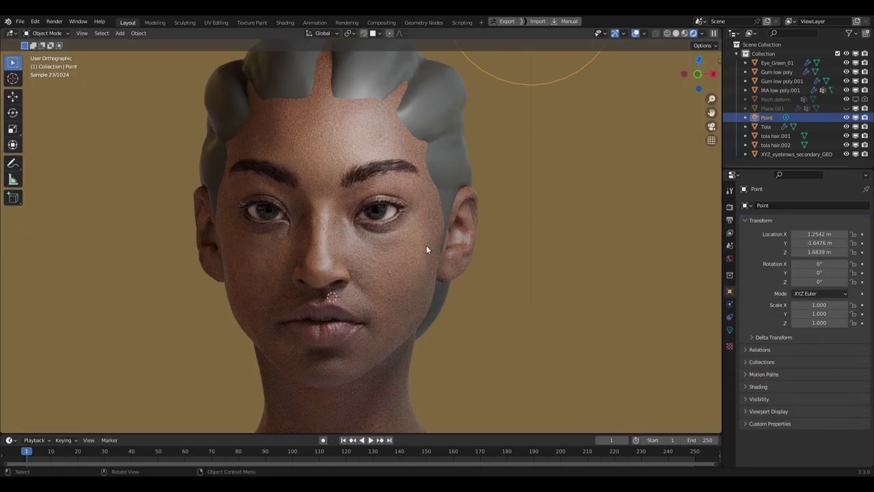
Move the Point light around the head, settling it further to the left.
key("g")
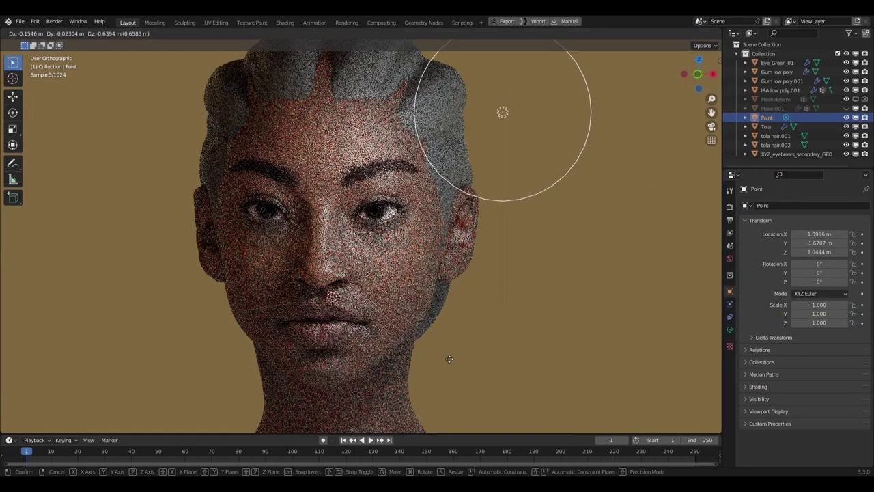
left_click(494, 307)
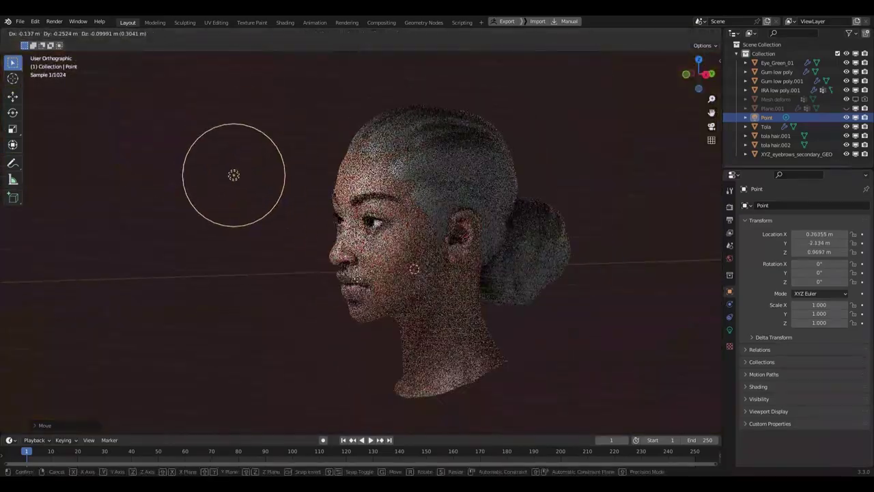
left_click(375, 279)
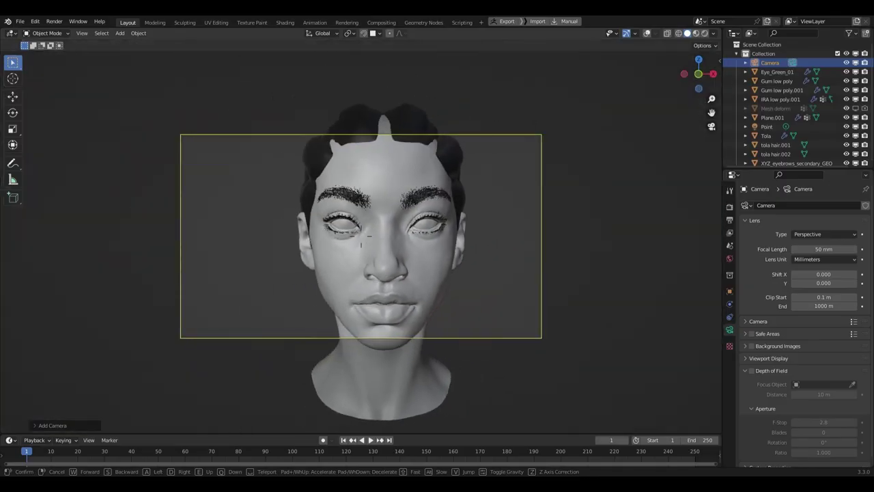
Show the output resolution settings in Output Properties.
left_click(729, 220)
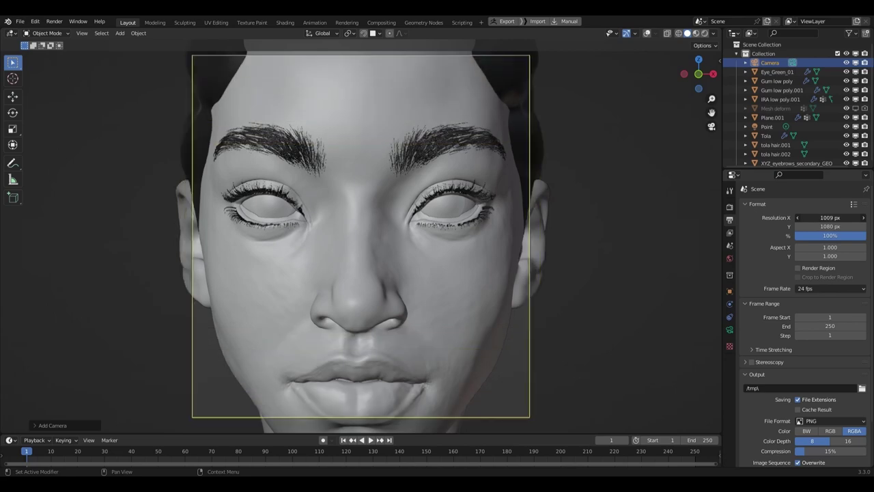
key("g")
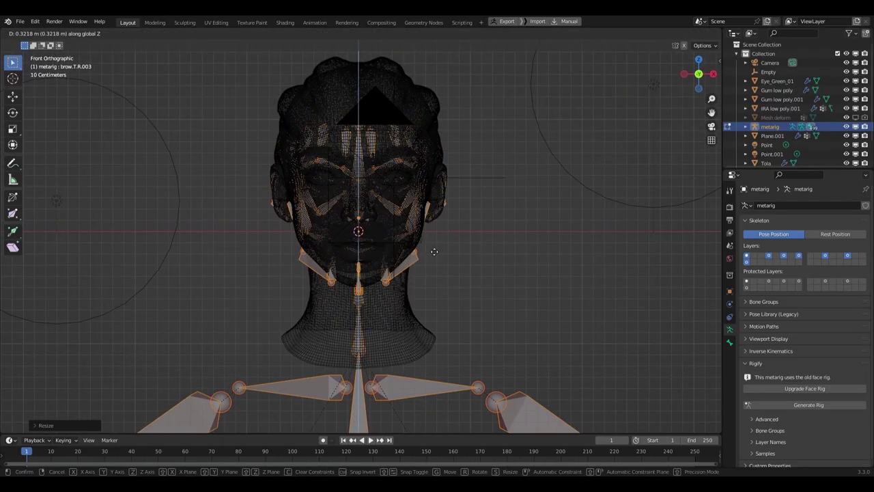
From a side view, select and move the jaw, chin and lip bones.
left_click(512, 283)
left_click(713, 73)
scroll(320, 279, "up", 6)
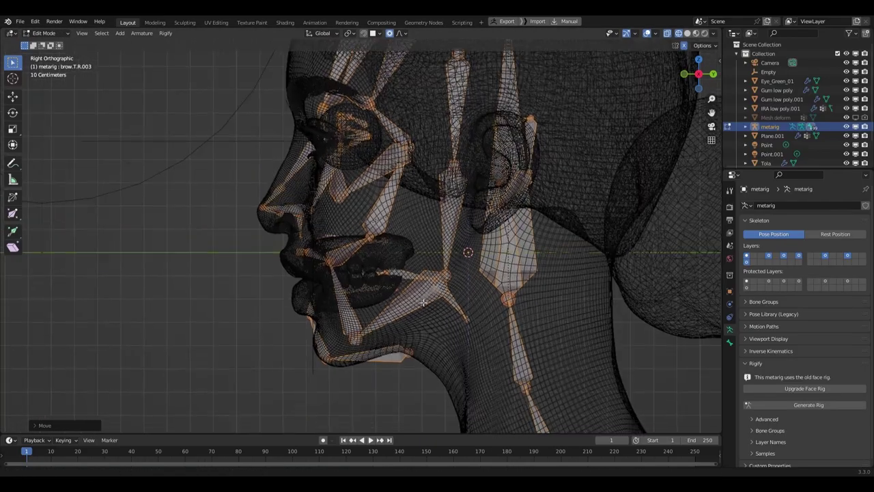
left_click(320, 278)
middle_click_drag(320, 278, 379, 330, "shift")
left_click(337, 307)
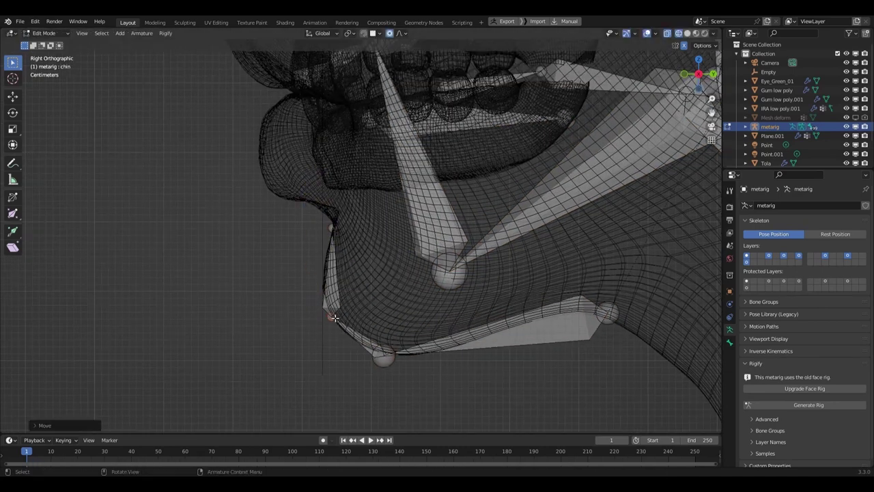
scroll(419, 236, "up", 5)
middle_click_drag(420, 236, 448, 234, "shift")
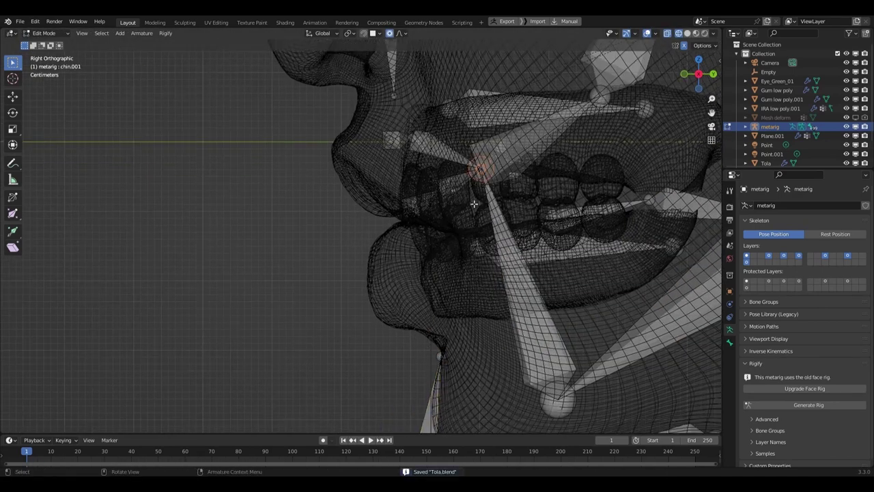
left_click(408, 284)
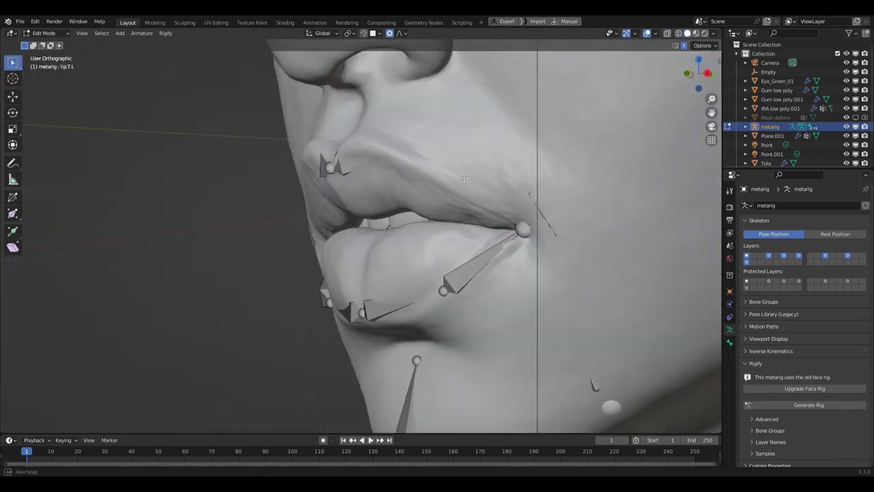
key("g")
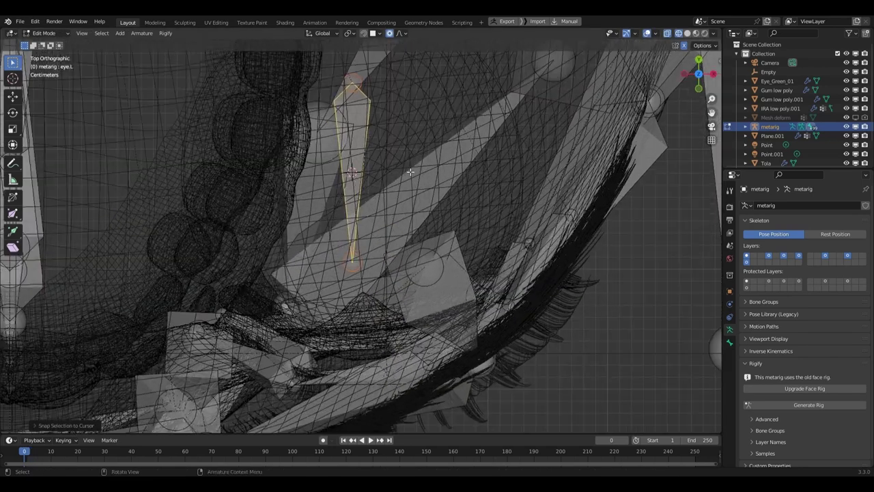
Snap the eye.L bone to the 3D cursor, shift it along Y and rotate it.
key("g")
scroll(362, 150, "up", 8)
key("shift+s")
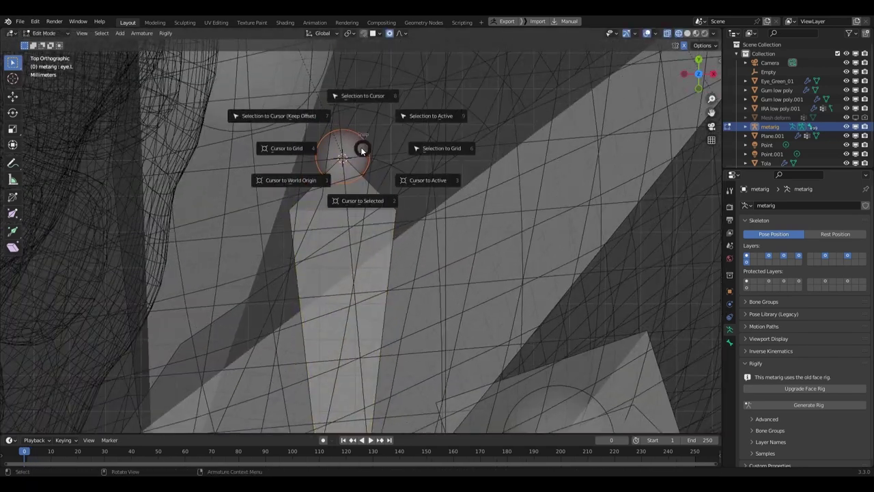
left_click(312, 120)
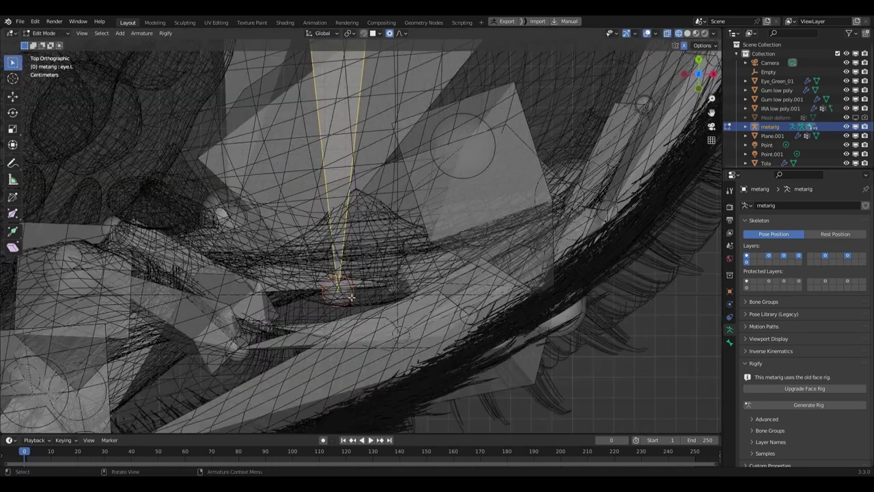
key("g")
key("y")
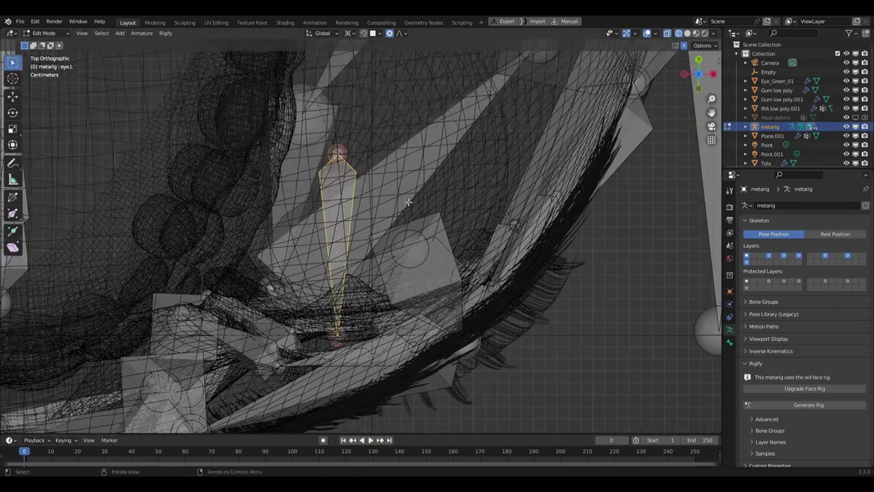
key("r")
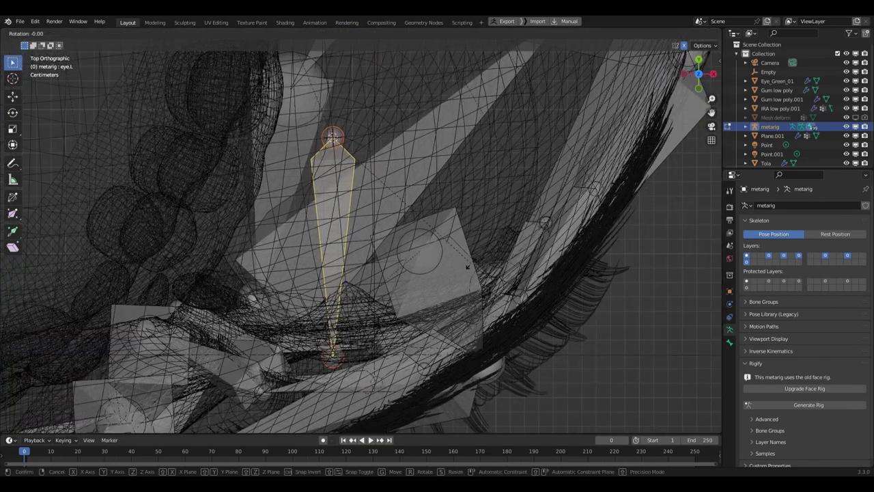
left_click(349, 33)
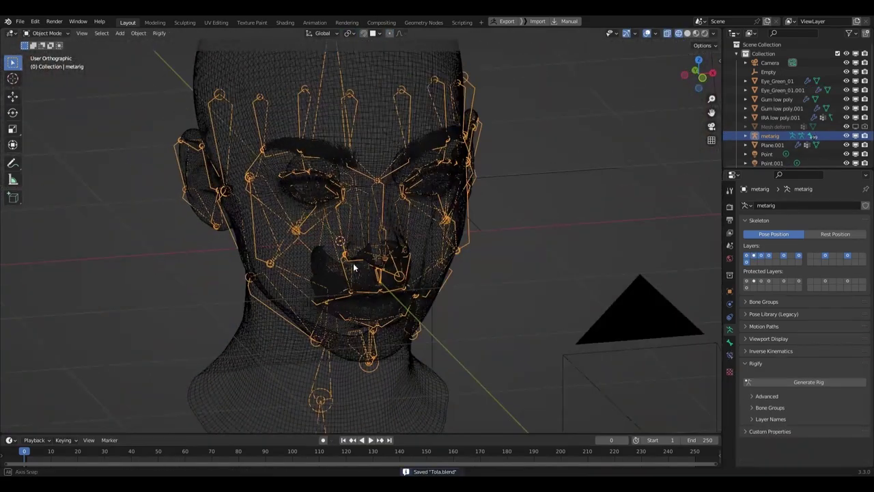
middle_click_drag(225, 261, 310, 261)
scroll(415, 166, "up", 5)
Generate the face rig from the metarig, hide the metarig and save the Tola file.
key("shift+z")
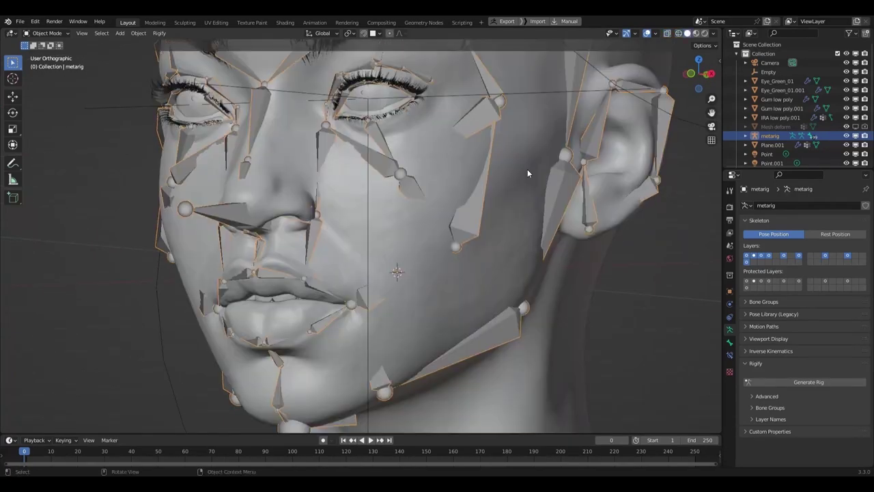
left_click(801, 381)
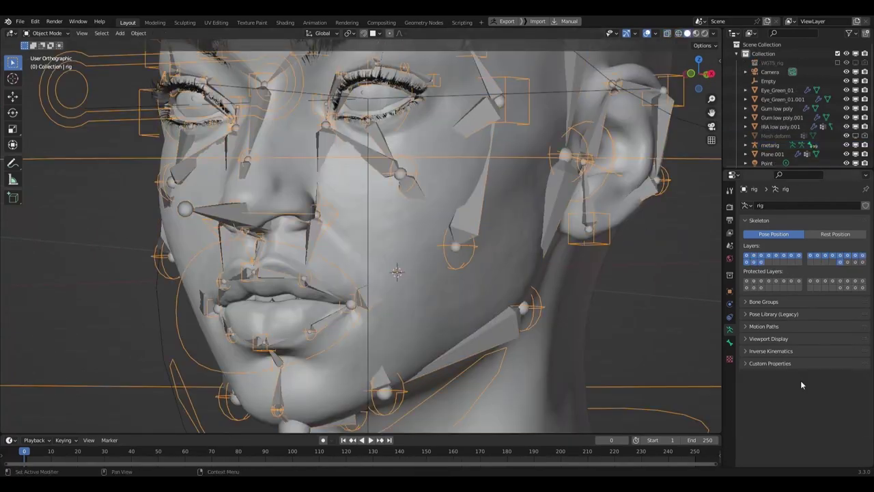
scroll(355, 249, "down", 4)
middle_click_drag(355, 250, 328, 259)
scroll(319, 280, "up", 4)
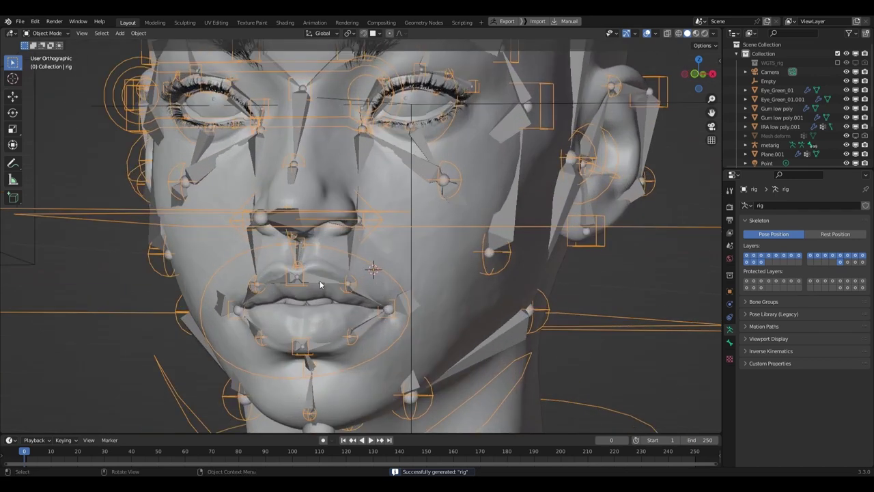
left_click(319, 281)
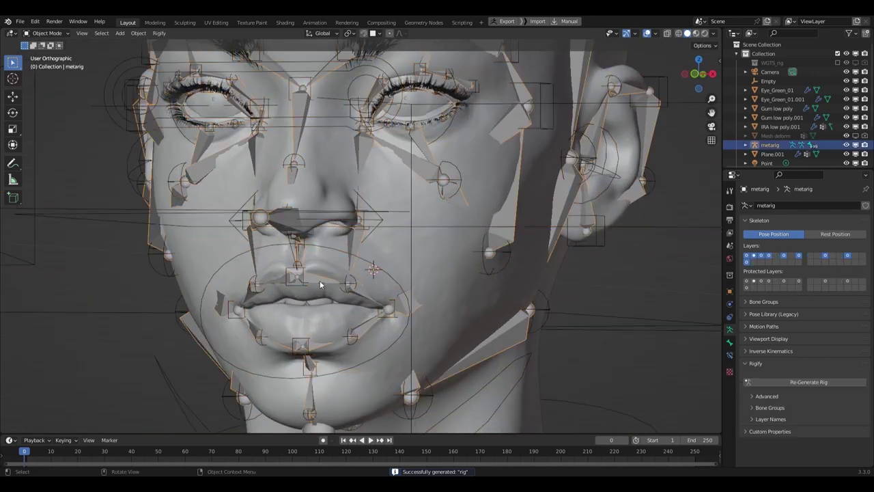
left_click(856, 144)
scroll(409, 253, "down", 3)
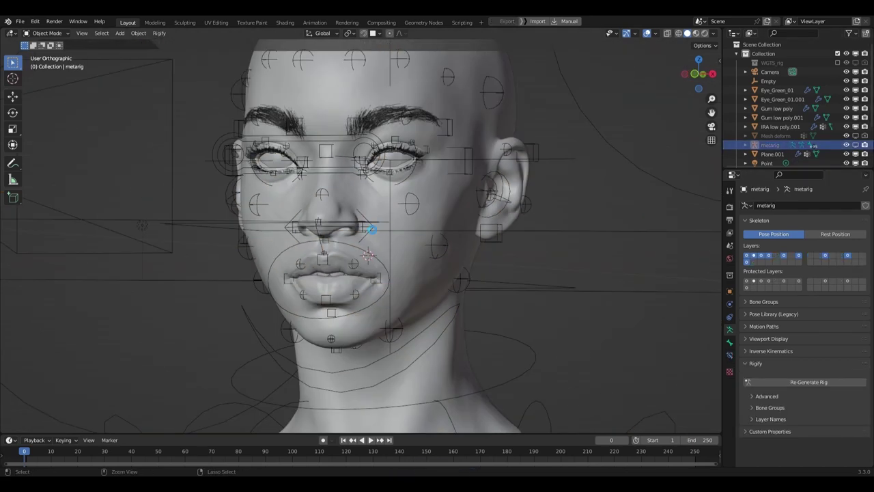
mouse_move(478, 253)
middle_mouse_down()
mouse_move(419, 252)
mouse_move(433, 253)
middle_mouse_up()
key("ctrl+s")
Select the eyelash hair, checking inside the eye in wireframe.
left_click(432, 254)
scroll(389, 271, "up", 8)
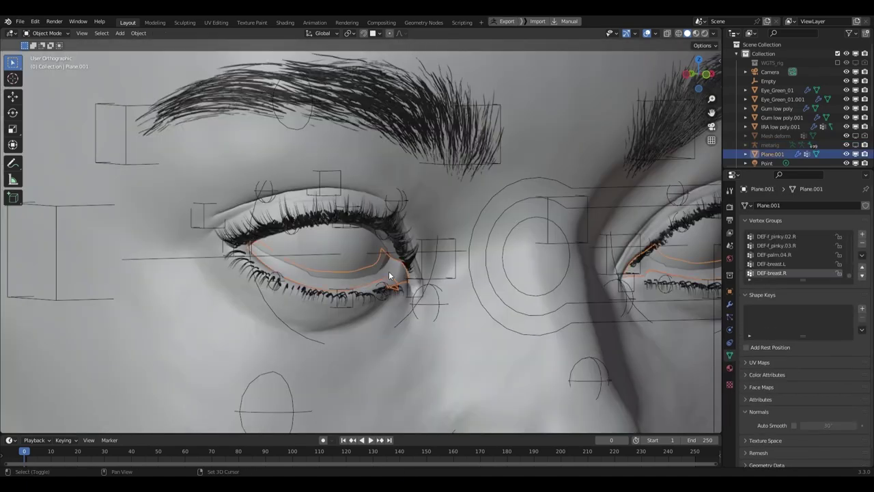
key("shift+z")
scroll(432, 312, "up", 1)
left_click(434, 312)
scroll(434, 312, "down", 5)
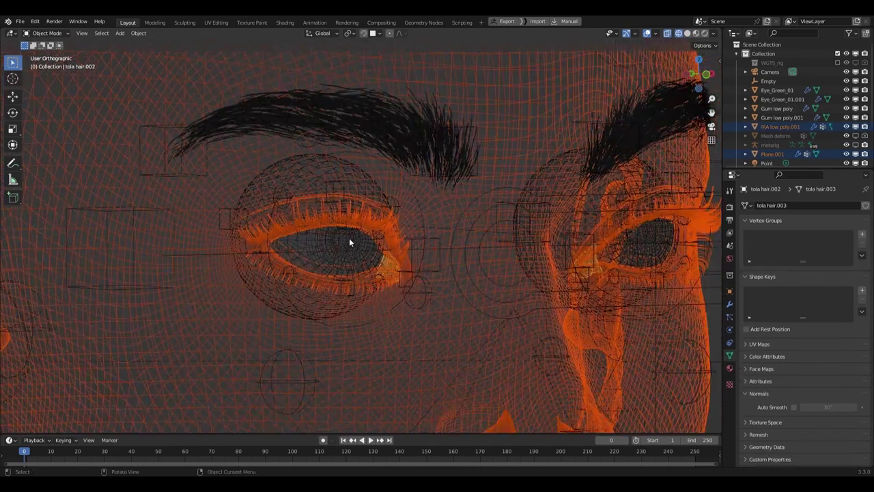
key("shift+z")
Unhide the Mesh deform cage and parent it to the rig as Object.
left_click(854, 137)
left_click(460, 91)
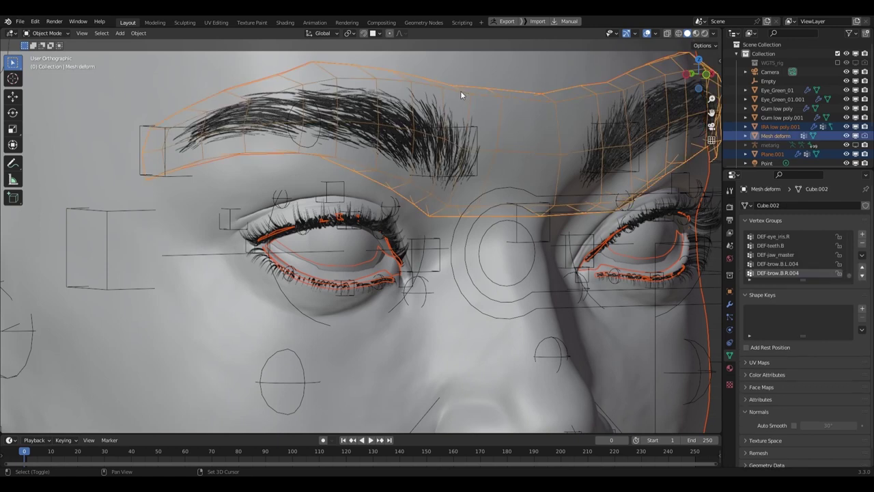
scroll(437, 215, "down", 5)
middle_click_drag(437, 215, 421, 230)
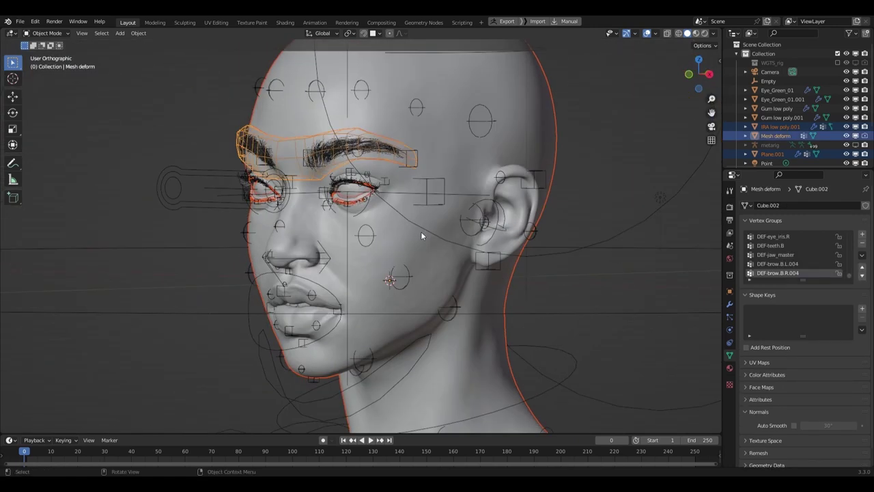
left_click(533, 344, "shift")
key("ctrl+p")
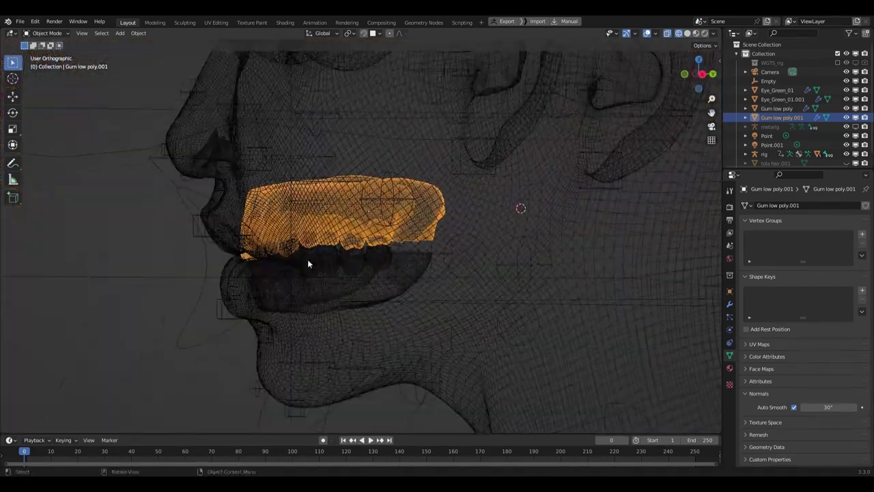
Parent the upper gum to the rig's teeth.T bone.
left_click(205, 260, "shift")
key("ctrl+Tab")
scroll(348, 198, "up", 3)
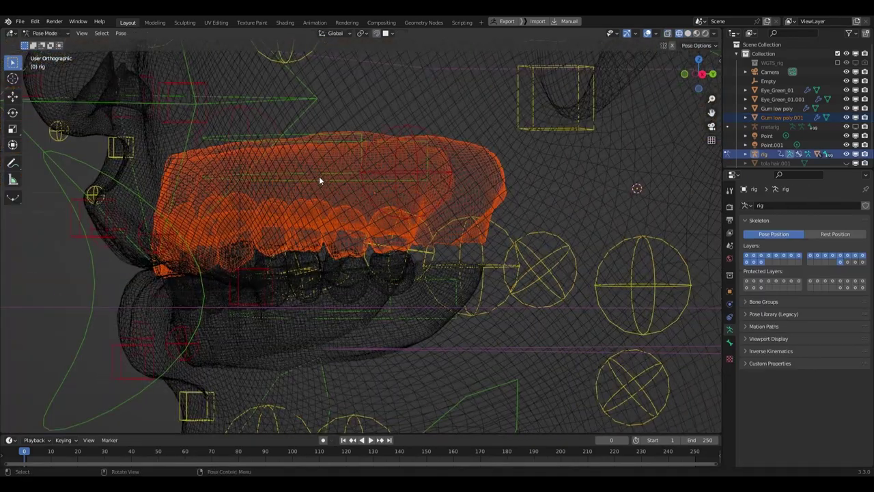
left_click(330, 181)
key("ctrl+p")
left_click(289, 188)
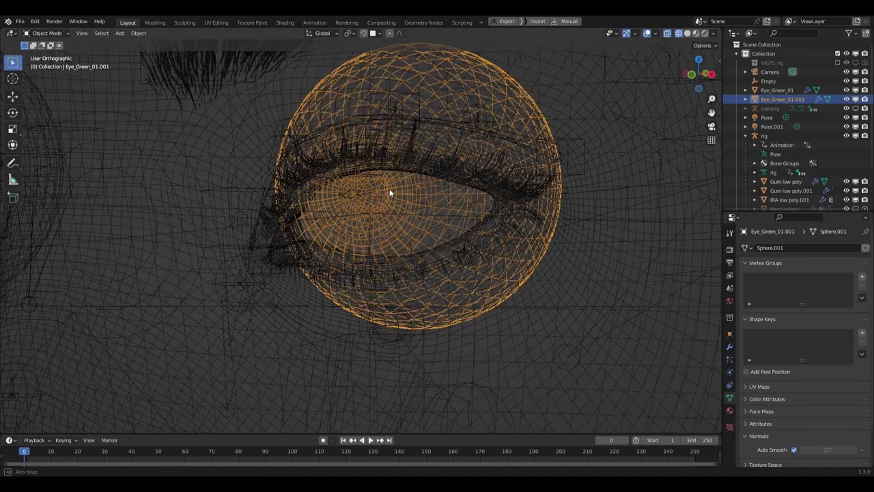
scroll(389, 190, "up", 3)
Parent the eyeball Eye_Green_01.001 to the rig's MCH-eye.L bone.
scroll(339, 199, "down", 3)
key("z")
left_click(387, 219)
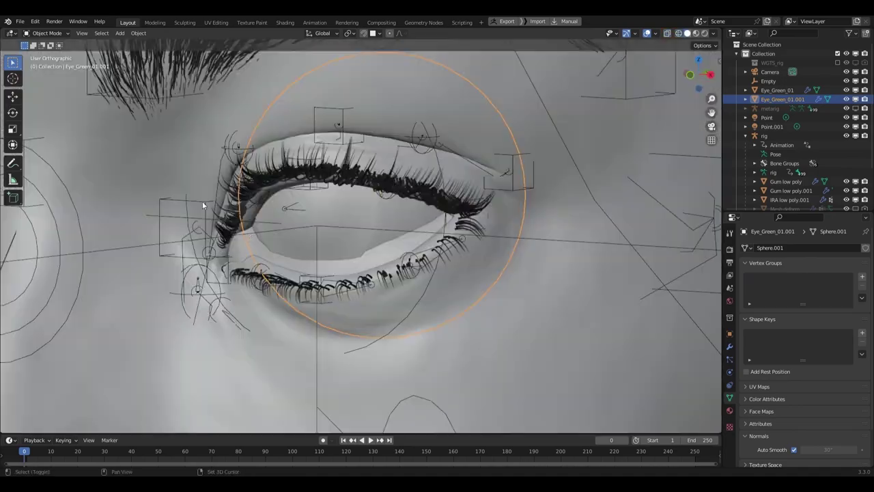
left_click(203, 202, "shift")
key("ctrl+Tab")
scroll(382, 212, "down", 4)
key("shift+z")
scroll(327, 215, "up", 3)
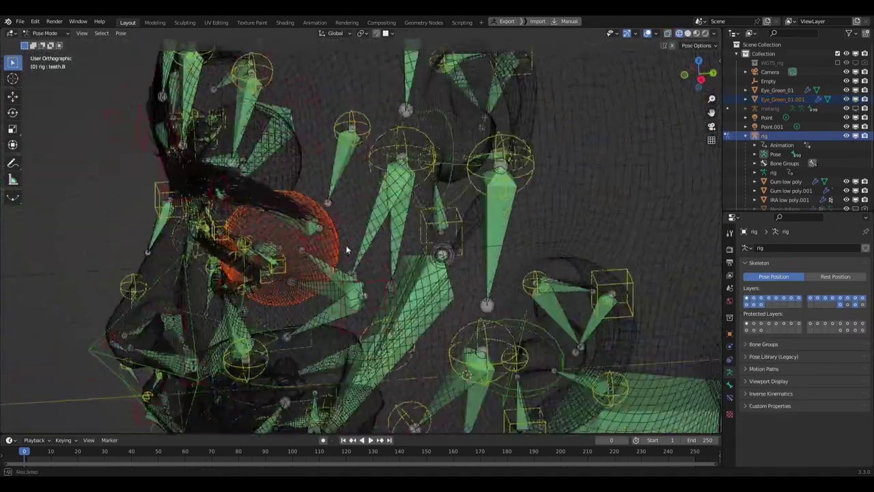
mouse_move(327, 214)
middle_mouse_down()
mouse_move(329, 203)
mouse_move(293, 249)
middle_mouse_up()
scroll(293, 250, "up", 5)
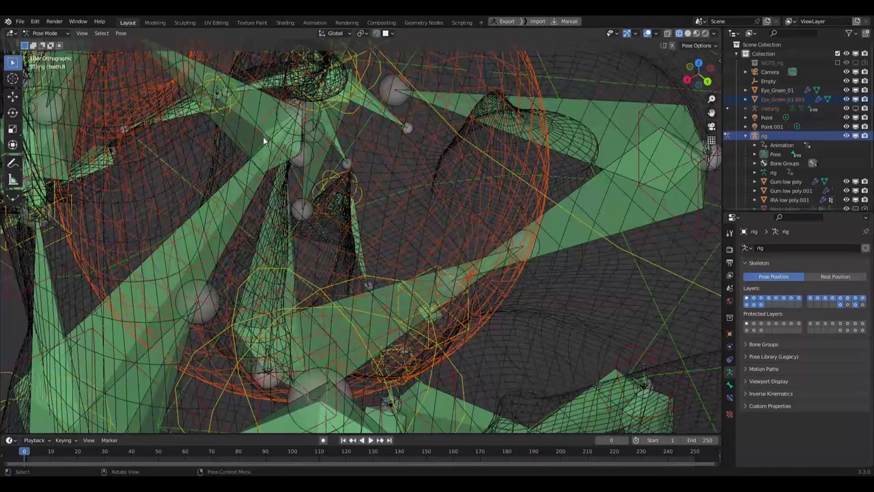
middle_click_drag(250, 122, 328, 159, "ctrl")
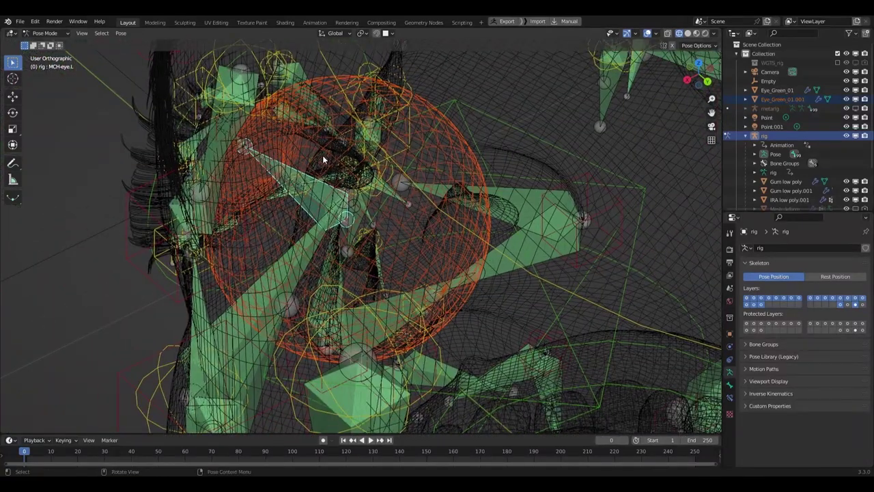
key("ctrl+p")
left_click(323, 155)
Parent the other eyeball, Eye_Green_01, to the MCH-eye.R bone and return to Object Mode.
scroll(583, 130, "up", 2)
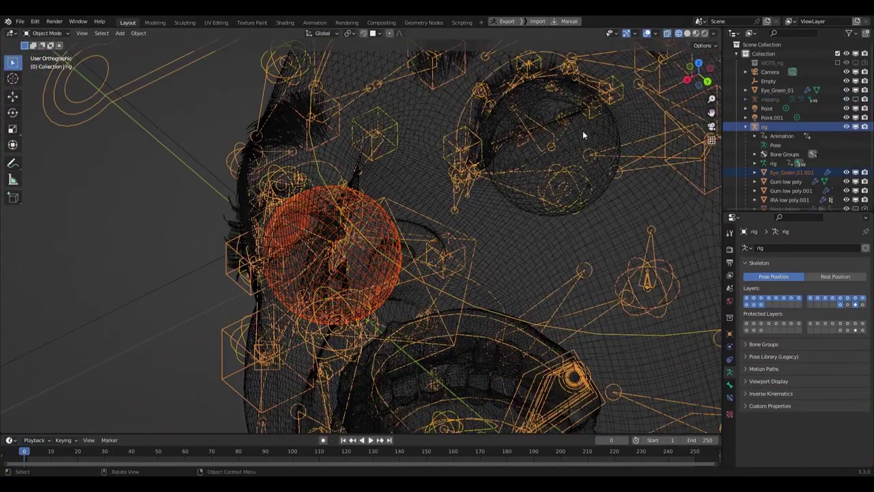
left_click(497, 166)
key("ctrl+Tab")
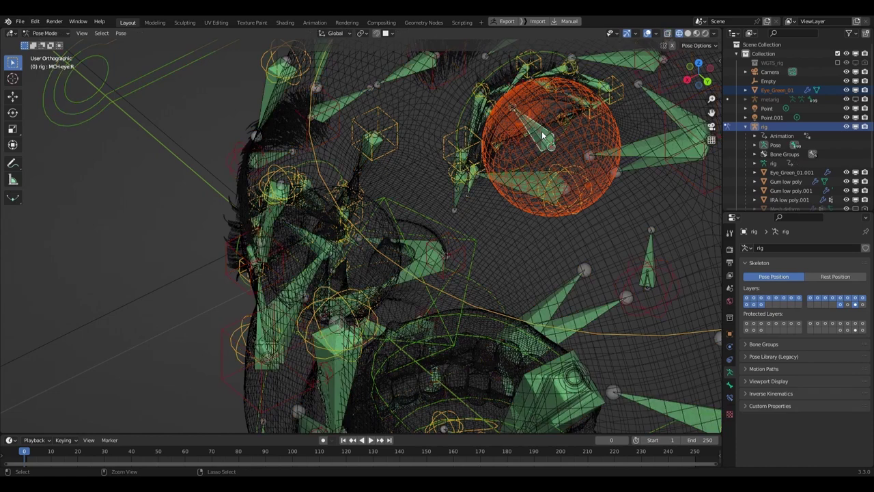
left_click(542, 131)
key("ctrl+Tab")
middle_click_drag(541, 131, 471, 184)
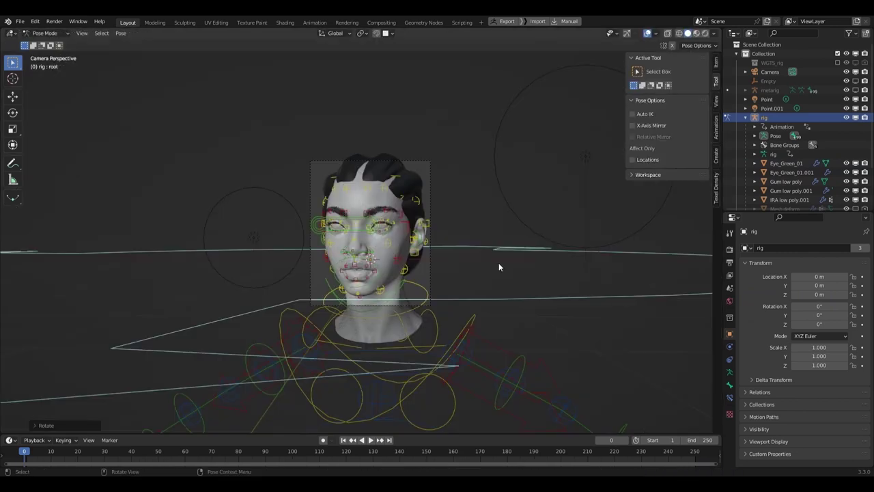
Select the rig and put it into Pose Mode in the rendered view.
scroll(498, 263, "up", 3)
key("ctrl+Tab")
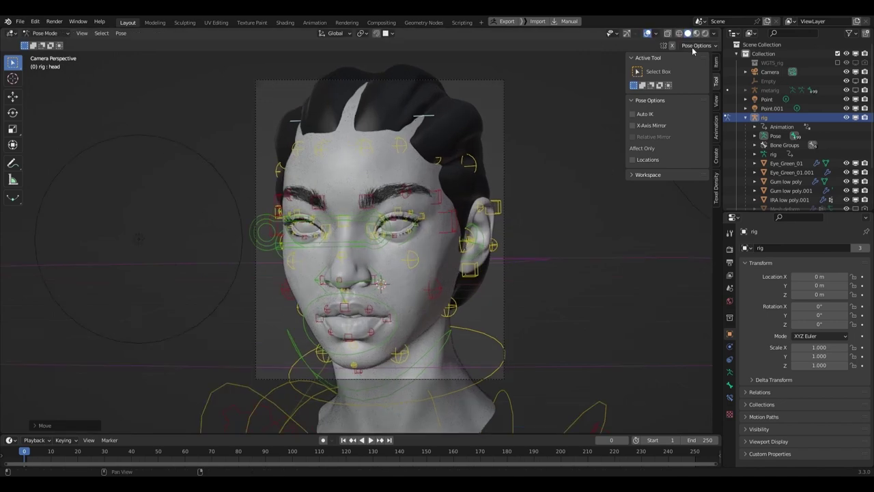
left_click(696, 33)
left_click(411, 164)
left_click(764, 118)
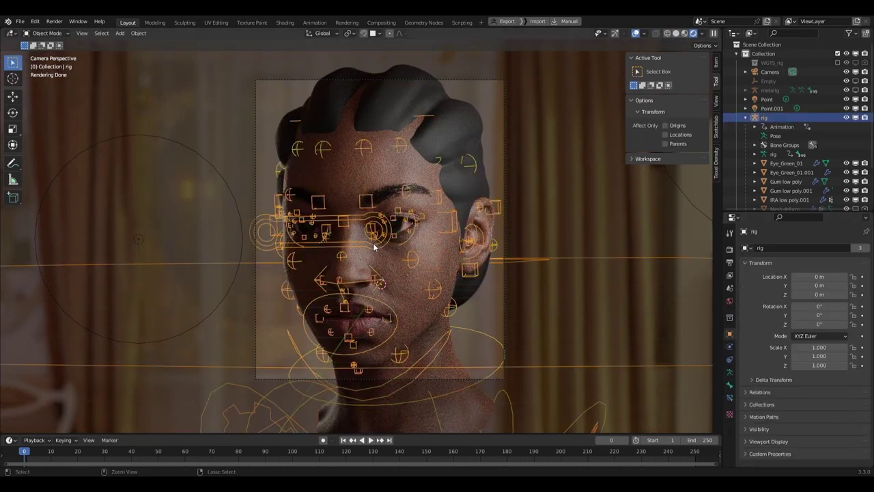
key("ctrl+Tab")
scroll(432, 219, "down", 3)
left_click(636, 33)
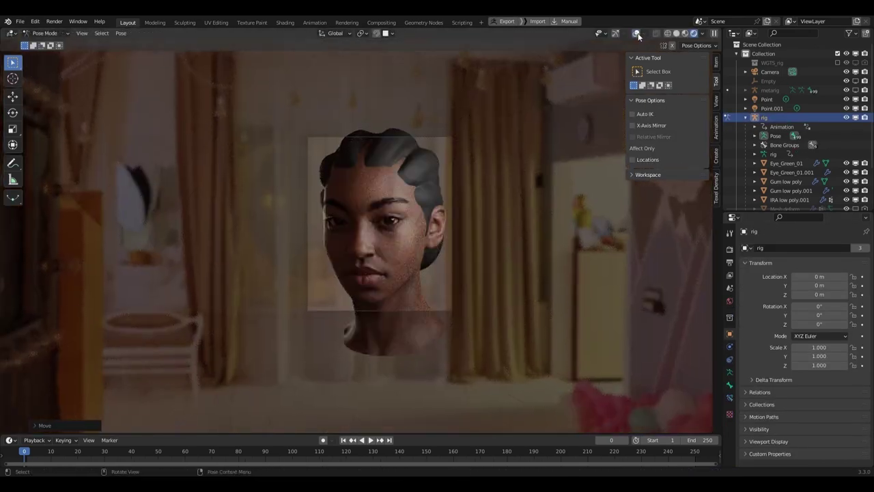
left_click(635, 33)
scroll(437, 246, "up", 2)
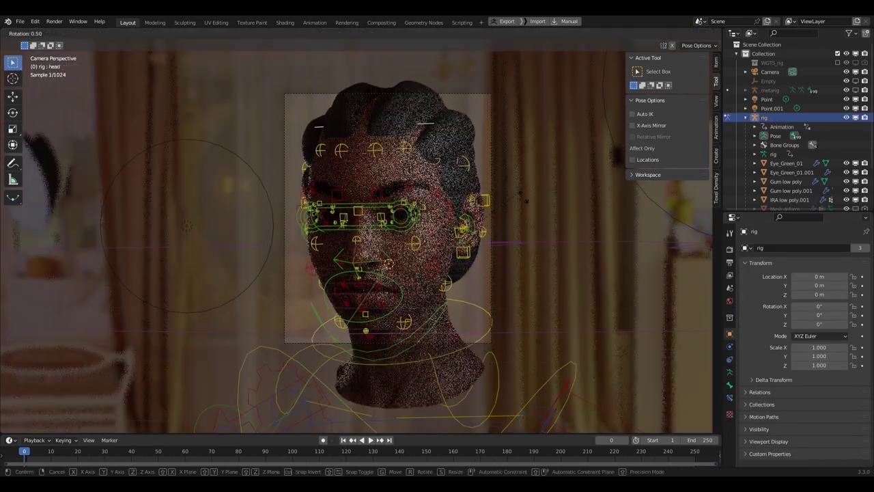
Rotate the rig's head bone into a new pose with the overlays hidden.
key("r")
key("r")
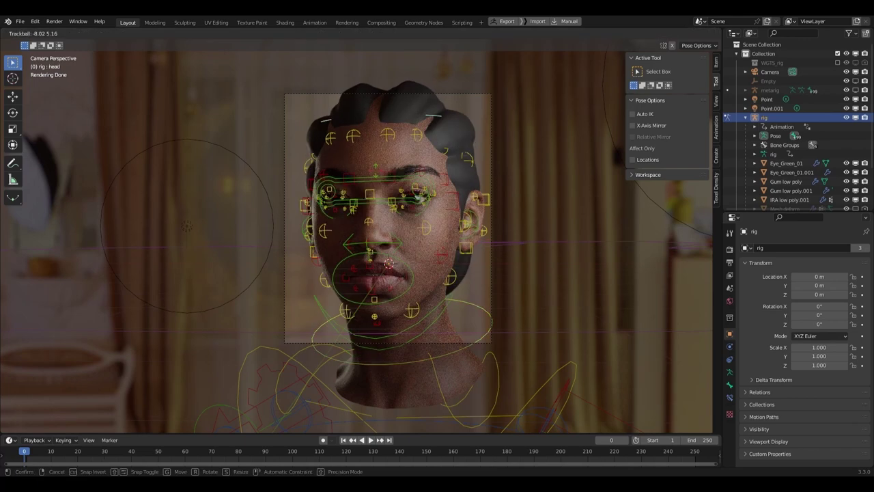
mouse_move(443, 298)
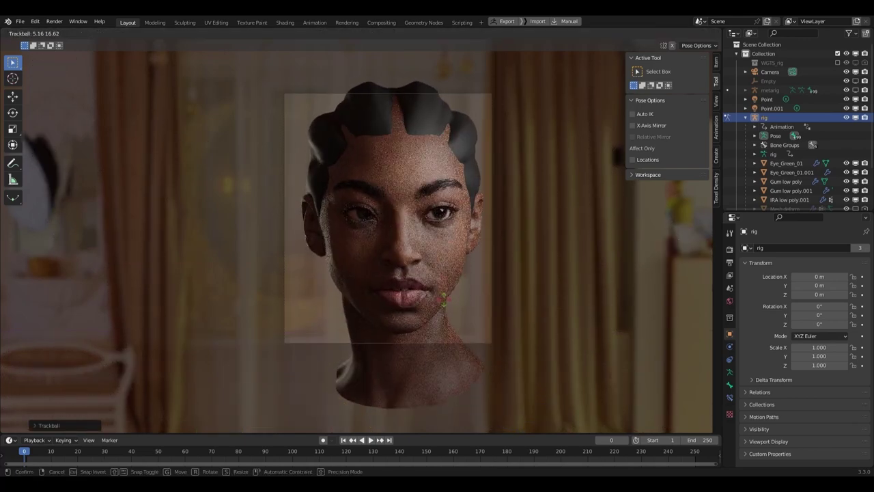
left_click(636, 33)
scroll(451, 208, "up", 1)
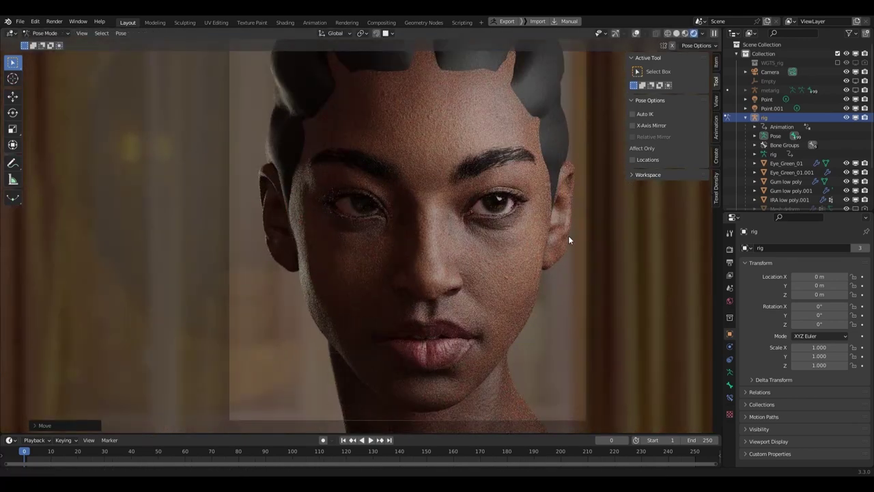
key("Escape")
key("shift+alt+z")
key("shift+alt+z")
scroll(537, 175, "down", 2)
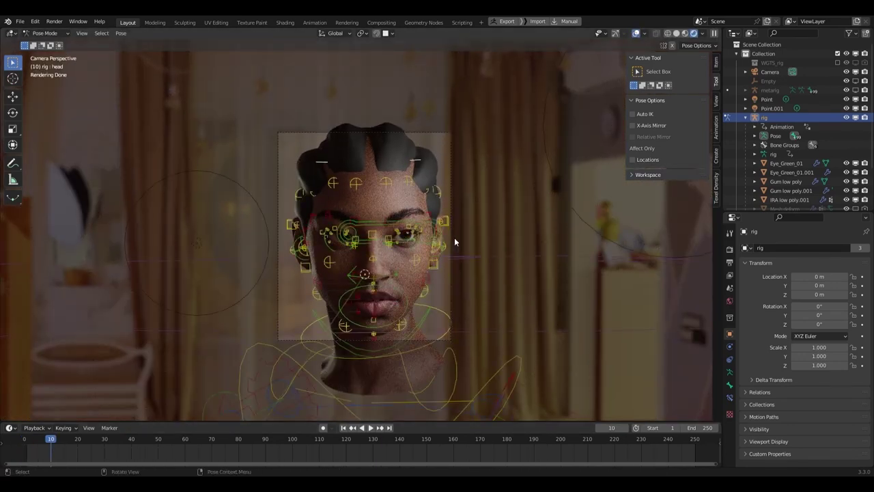
Keyframe all the rig's bones, save the file, and step the timeline to frame 10.
key("a")
key("i")
left_click(383, 254)
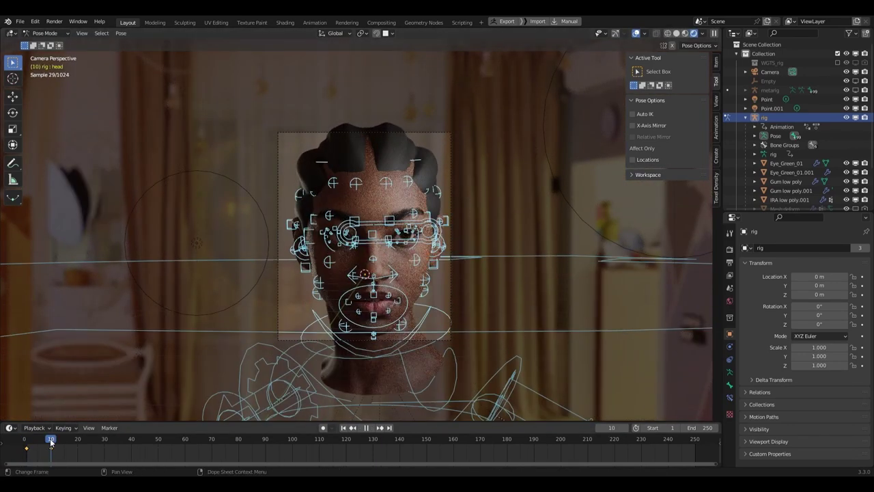
key("shift+alt+z")
key("ctrl+s")
key("Up")
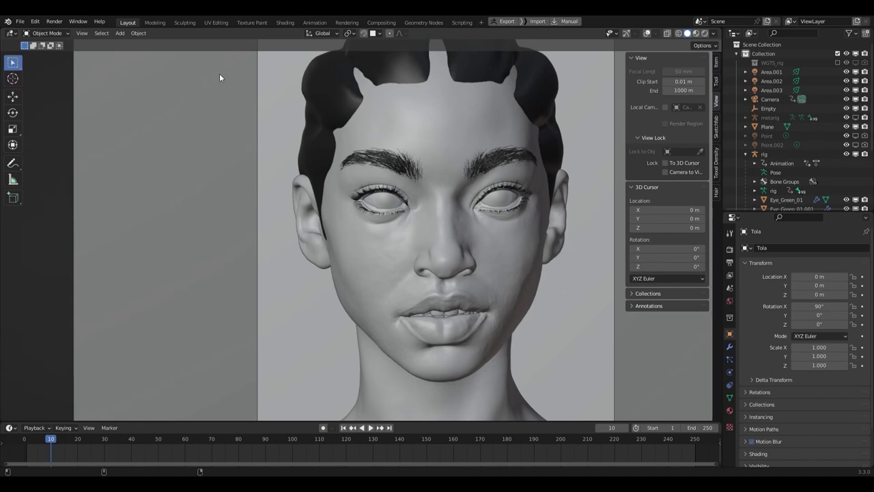
In the Shading workspace, set the skin's Normal Map node Strength to 0.7.
left_click(284, 22)
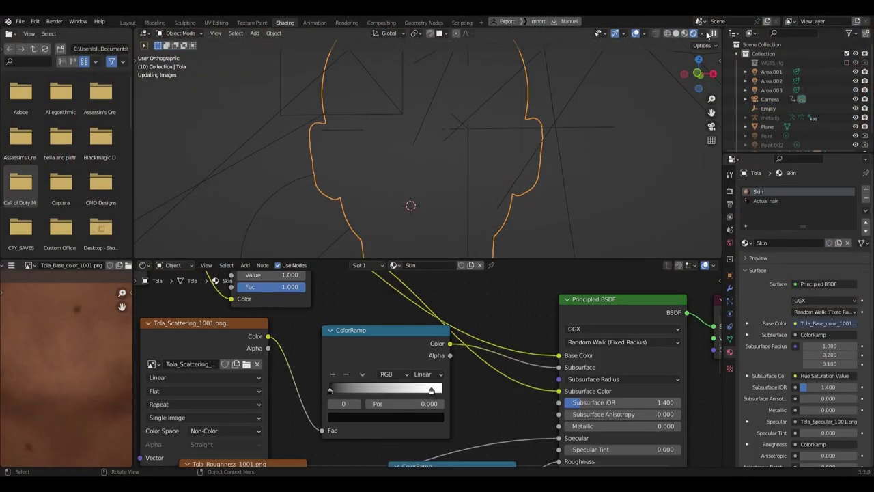
scroll(431, 357, "down", 3)
scroll(456, 357, "up", 4)
scroll(476, 350, "up", 2)
left_click(420, 349)
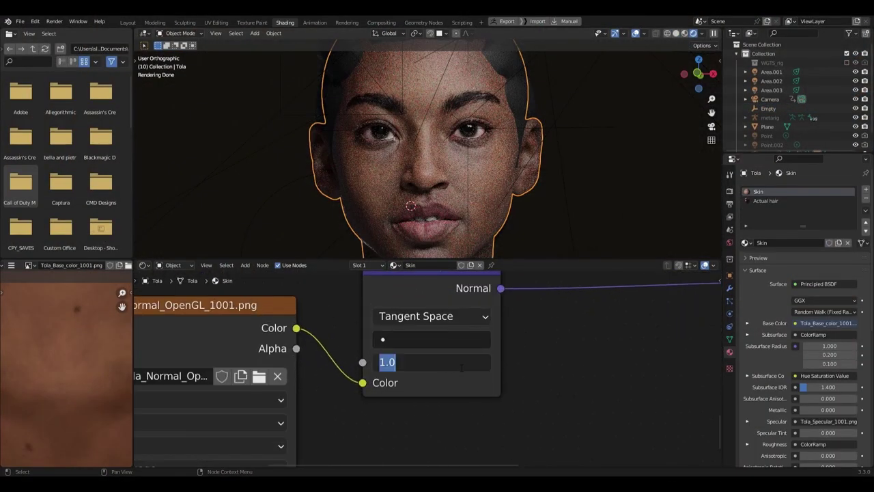
type("0.")
scroll(476, 152, "up", 5)
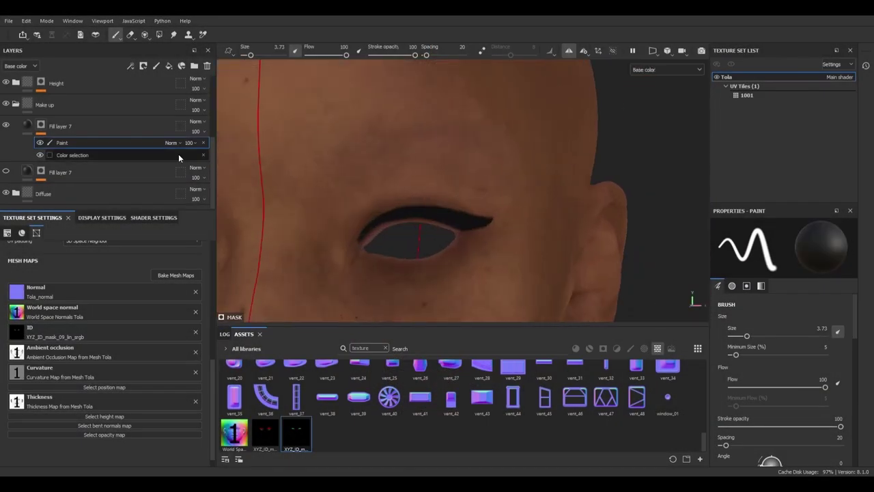
Select Fill layer 7 to paint the eyeliner on its mask.
left_click(40, 138)
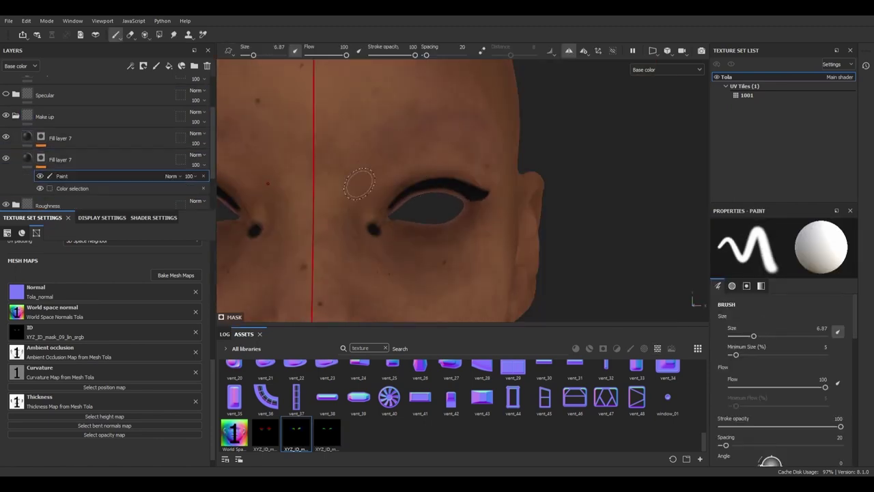
scroll(437, 222, "up", 3)
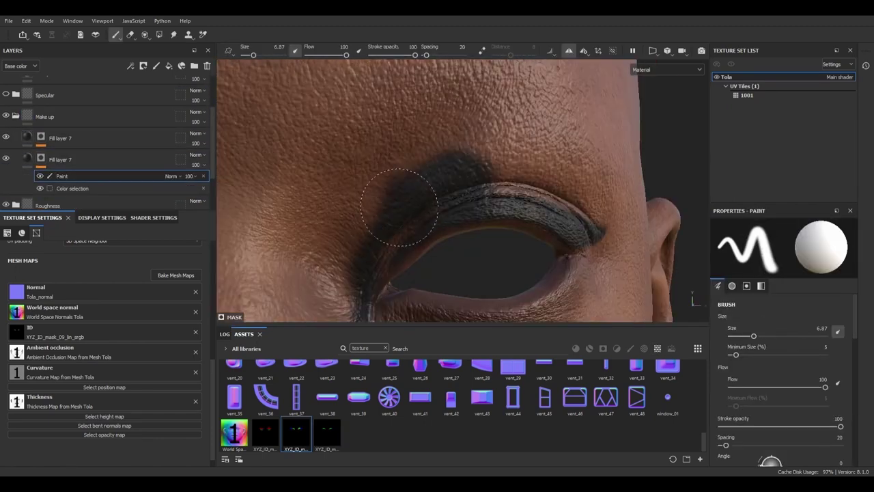
scroll(400, 195, "down", 2)
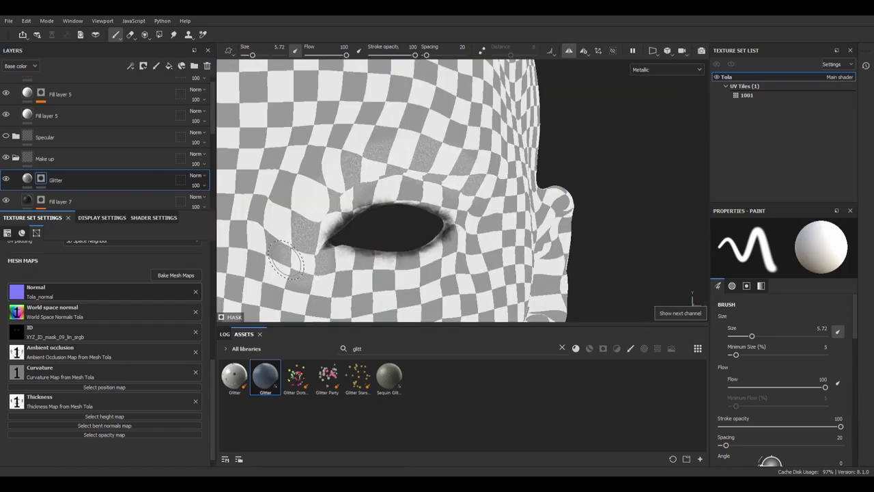
Select the Glitter layer to paint the eyeshadow.
left_click(39, 180)
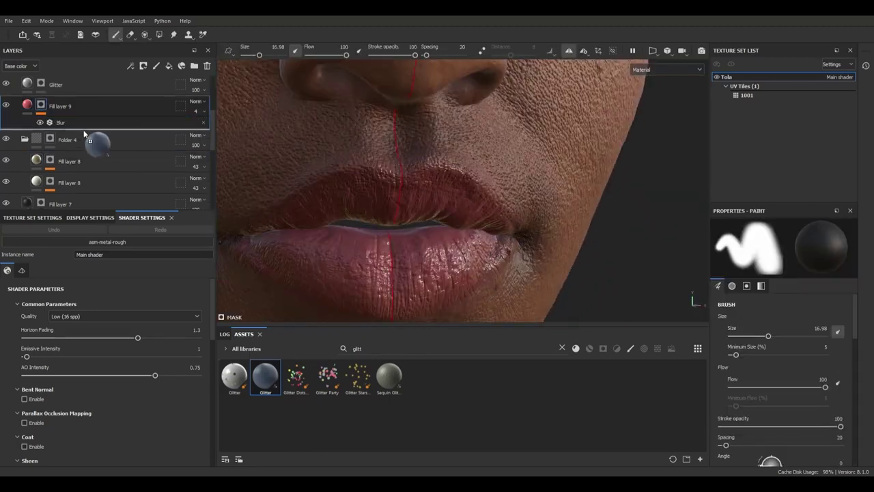
Add the Glitter material as a new layer over the lips.
left_click_drag(97, 146, 98, 140)
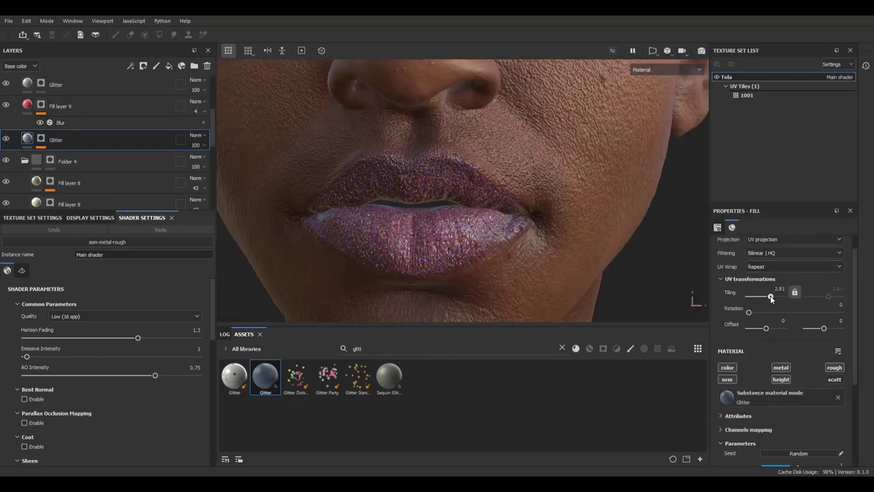